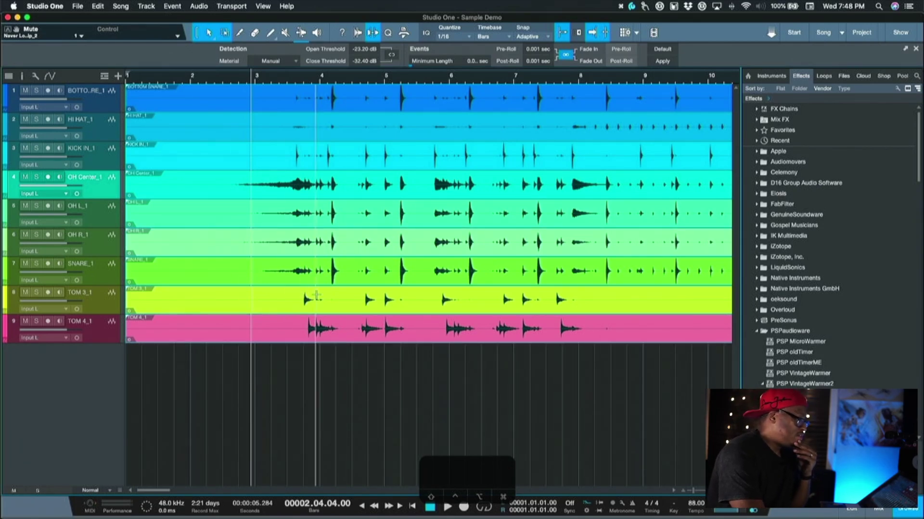
- Zoom out to show all nine drum tracks in full, then play and stop the recording
{"action": "key", "text": "w"}
{"action": "key", "text": "w"}
{"action": "key", "text": "w"}
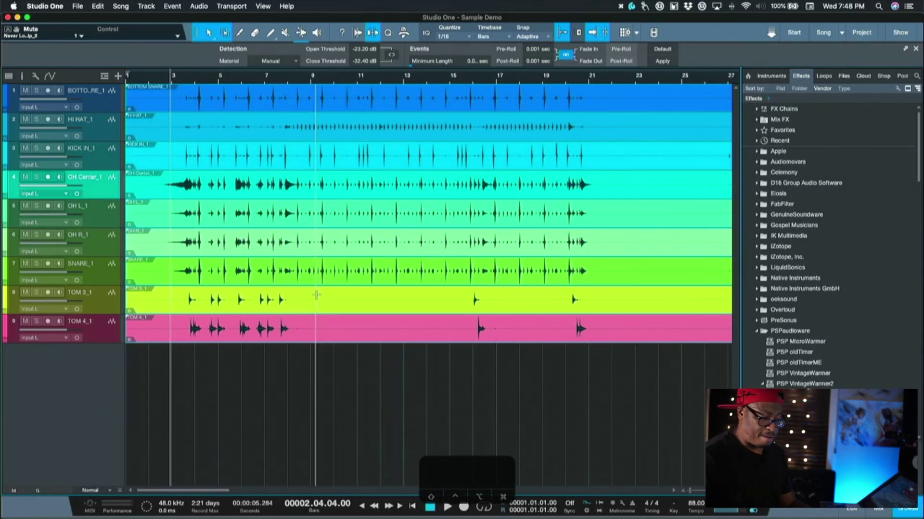
{"action": "key", "text": "space"}
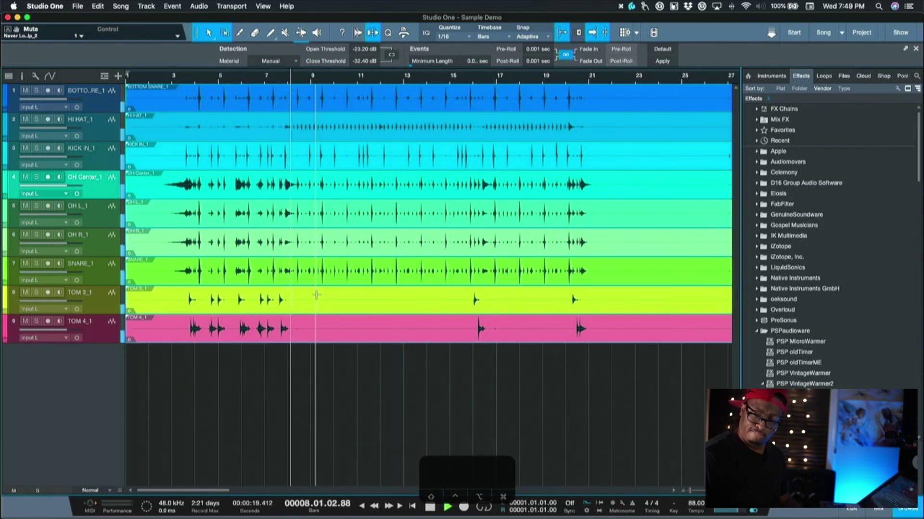
{"action": "key", "text": "space"}
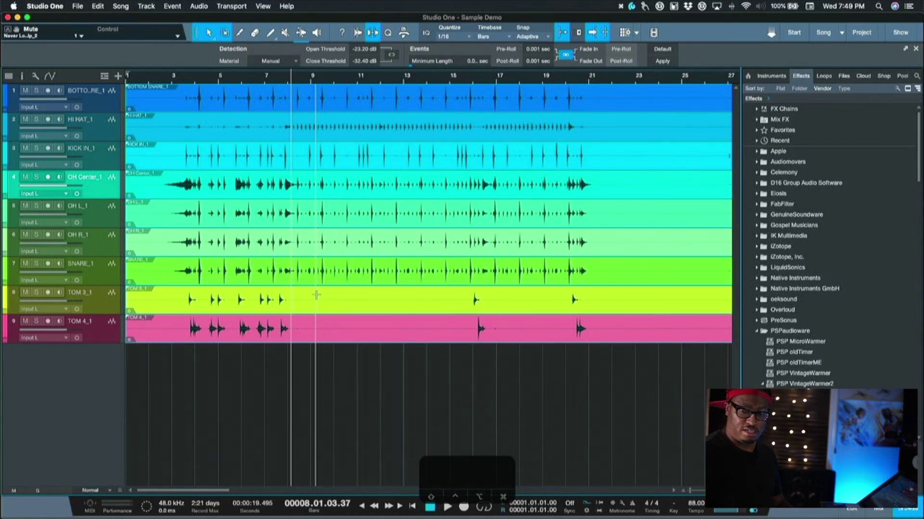
{"action": "key", "text": "space"}
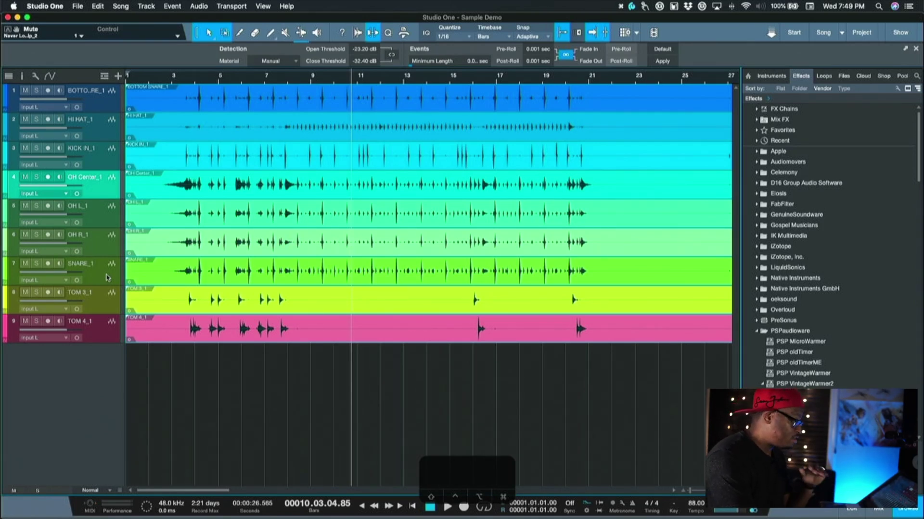
{"action": "left_click", "coordinate": [108, 277]}
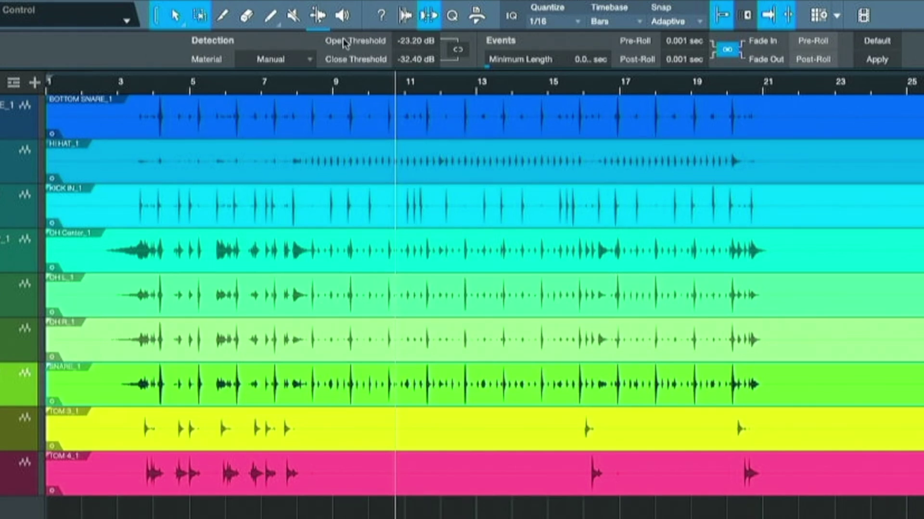
- Return from Audio Bend to Strip Silence and confirm Open Threshold at -23.20 dB
{"action": "left_click", "coordinate": [406, 15]}
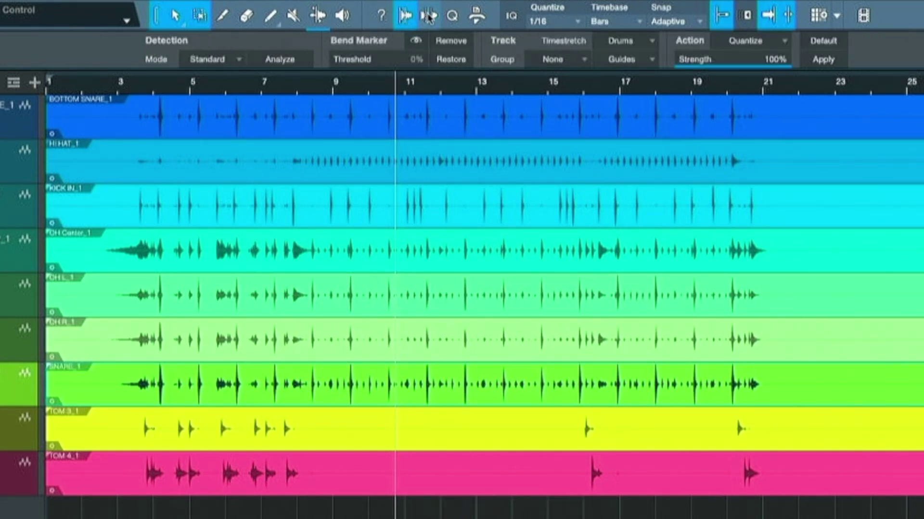
{"action": "left_click", "coordinate": [428, 15]}
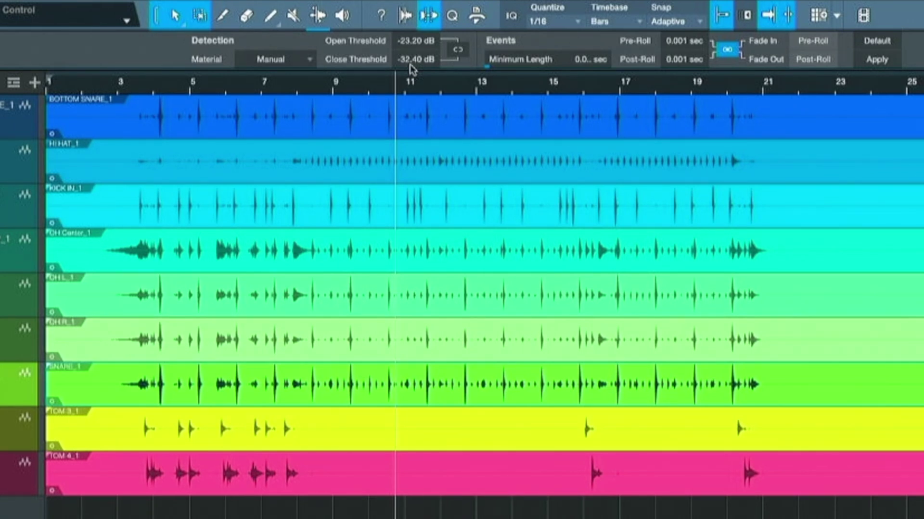
{"action": "left_click", "coordinate": [408, 41]}
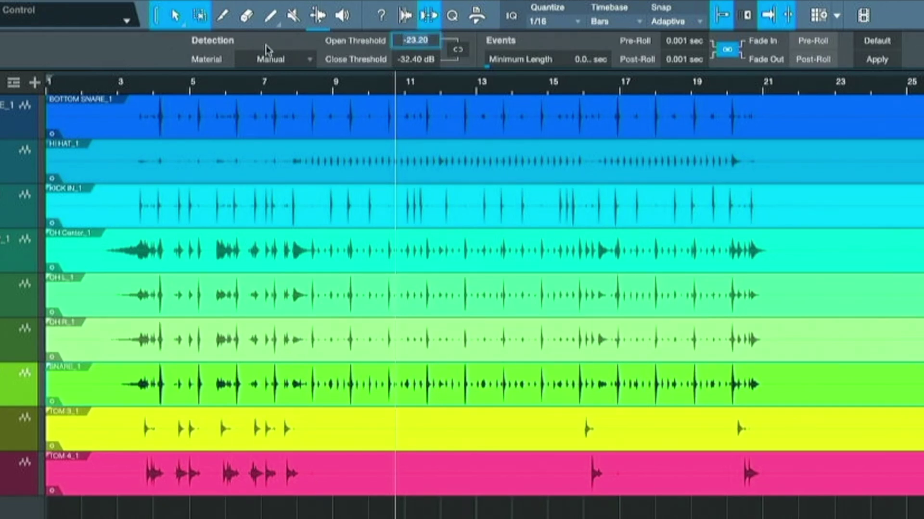
{"action": "key", "text": "Return"}
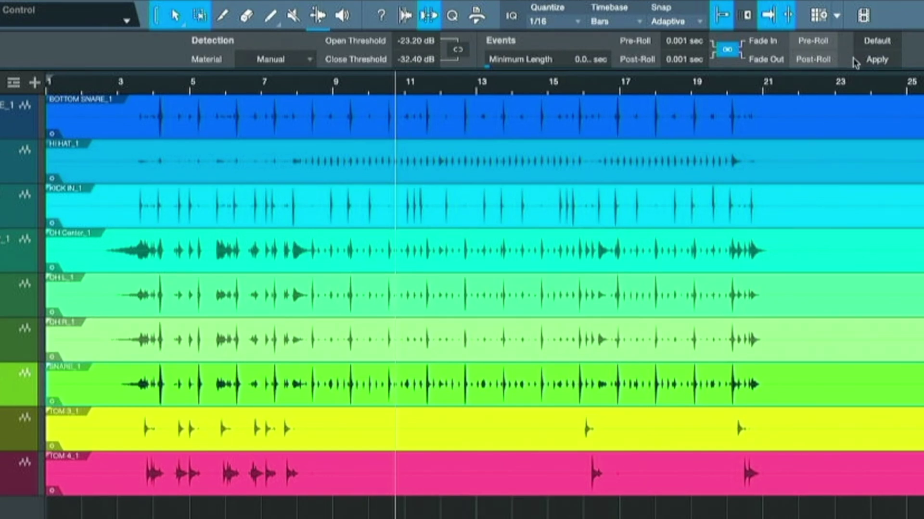
- Apply a trial Strip Silence to SNARE_1 and make the track much taller
{"action": "left_click", "coordinate": [876, 59]}
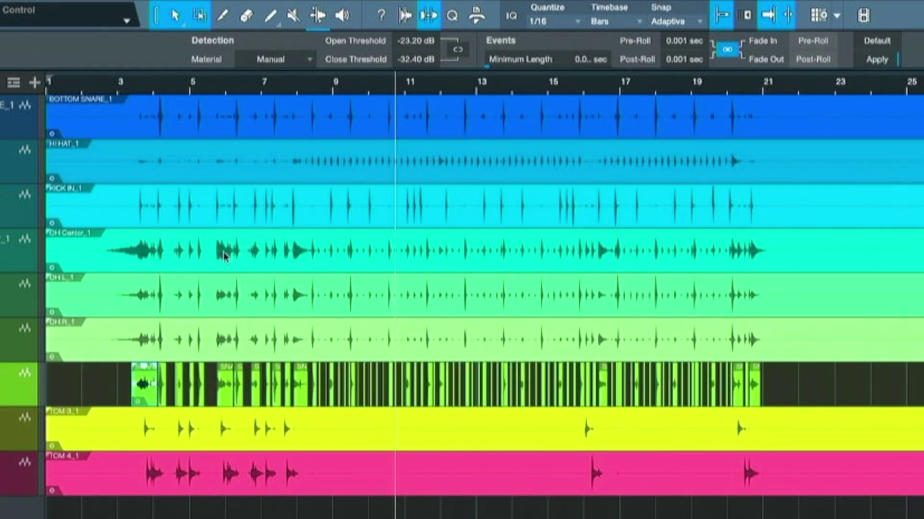
{"action": "scroll", "coordinate": [173, 390], "scroll_direction": "up", "scroll_amount": 5}
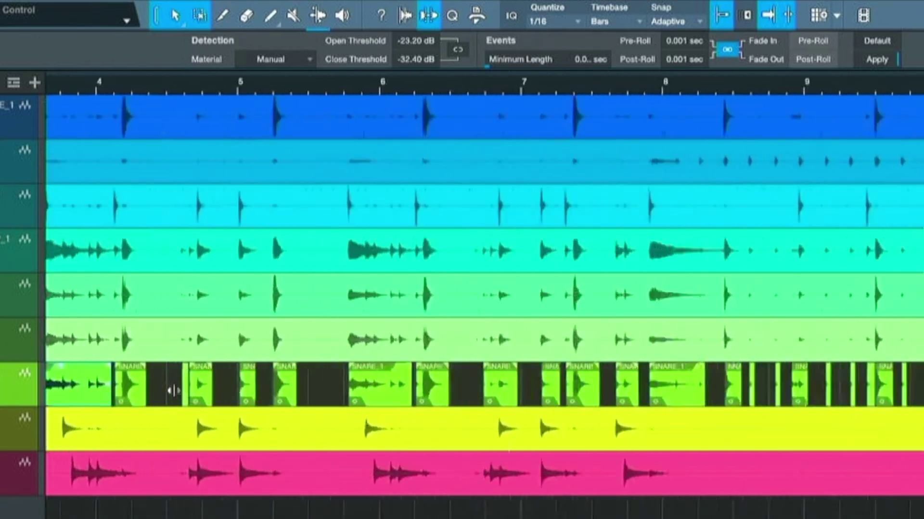
{"action": "scroll", "coordinate": [173, 391], "scroll_direction": "up", "scroll_amount": 3}
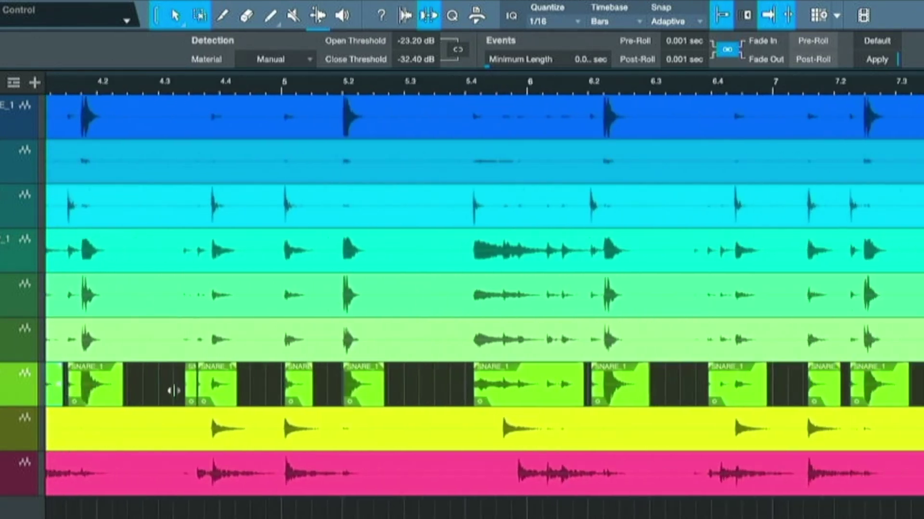
{"action": "scroll", "coordinate": [173, 390], "scroll_direction": "down", "scroll_amount": 2}
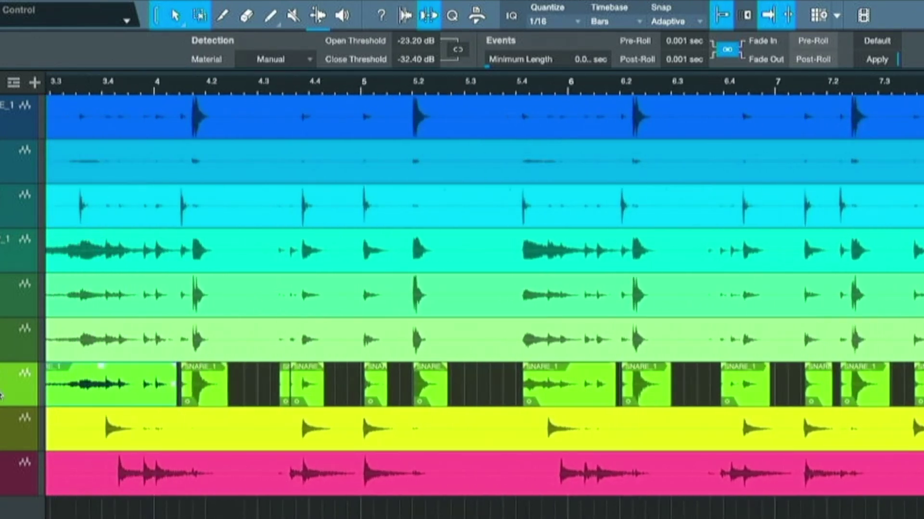
{"action": "left_click_drag", "start_coordinate": [69, 286], "coordinate": [69, 426]}
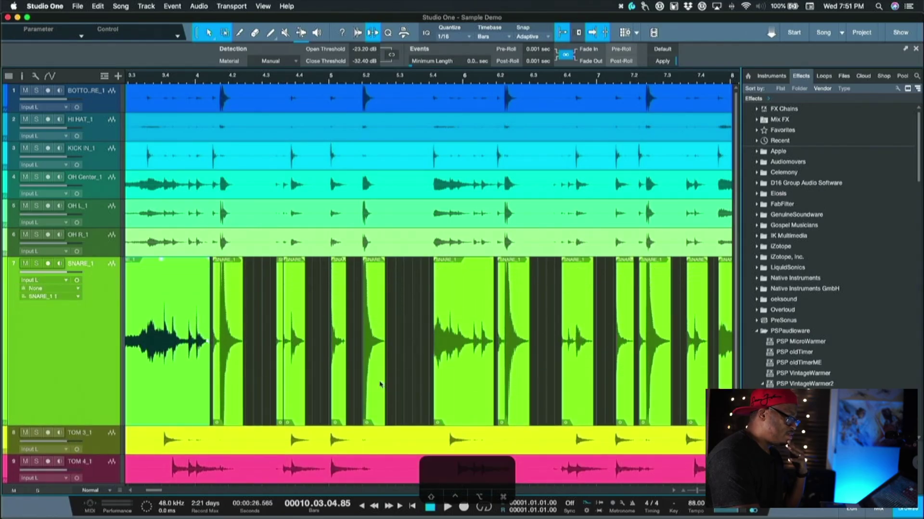
- Raise the Strip Silence Open Threshold to -12.80 dB
{"action": "scroll", "coordinate": [380, 384], "scroll_direction": "down", "scroll_amount": 1}
{"action": "scroll", "coordinate": [478, 357], "scroll_direction": "right", "scroll_amount": 10}
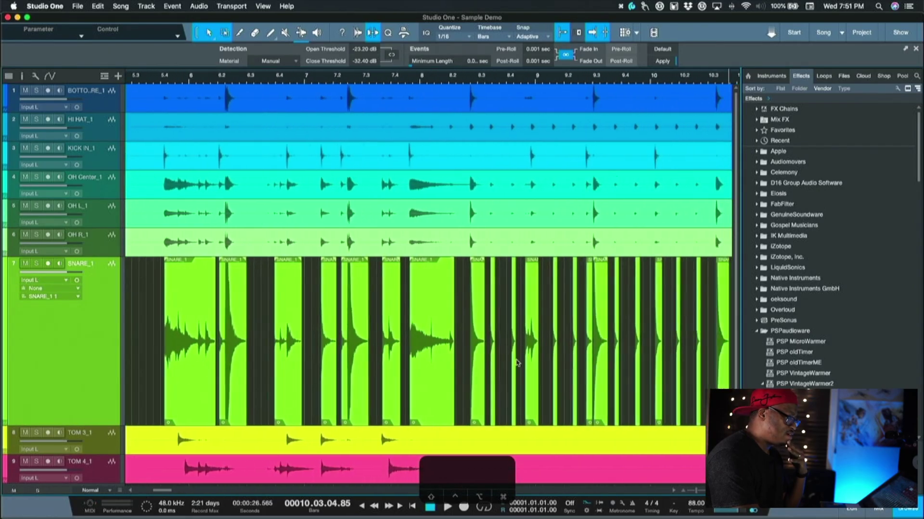
{"action": "scroll", "coordinate": [517, 363], "scroll_direction": "left", "scroll_amount": 10}
{"action": "scroll", "coordinate": [517, 363], "scroll_direction": "down", "scroll_amount": 2}
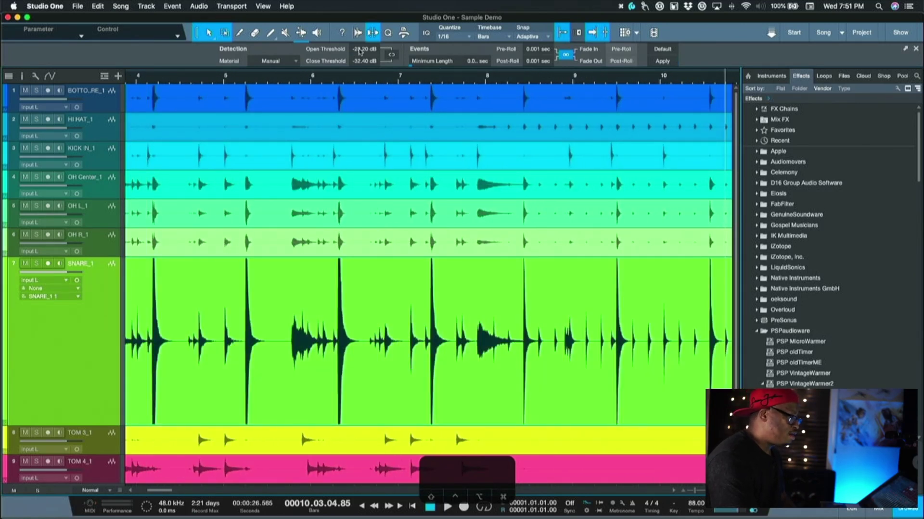
{"action": "left_click_drag", "start_coordinate": [370, 43], "coordinate": [370, 43]}
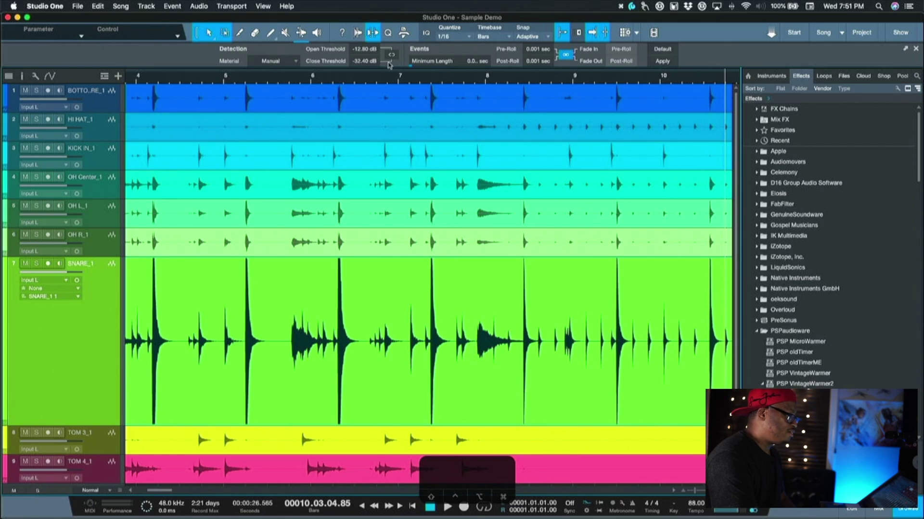
- Strip silence from SNARE_1 at -12.80 dB and review the slices across bars 1–20
{"action": "left_click", "coordinate": [661, 61]}
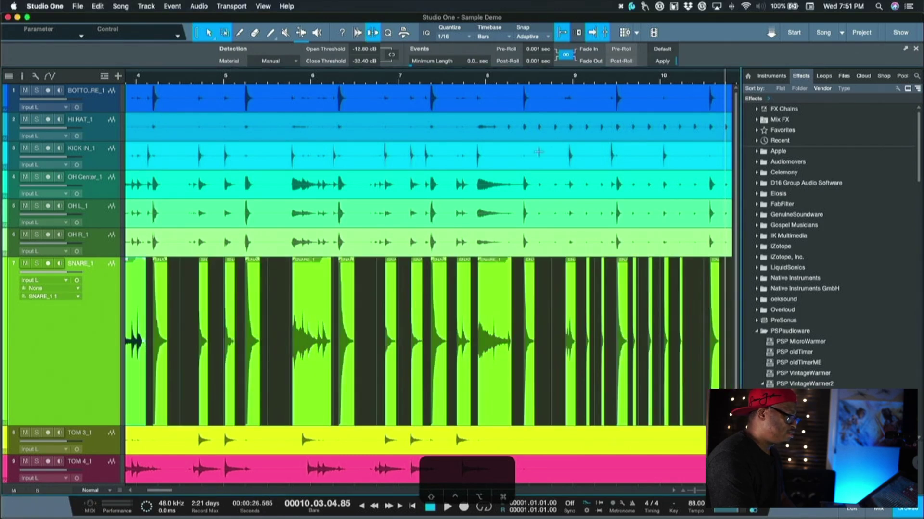
{"action": "key", "text": "w"}
{"action": "key", "text": "w"}
{"action": "key", "text": "w"}
{"action": "key", "text": "w"}
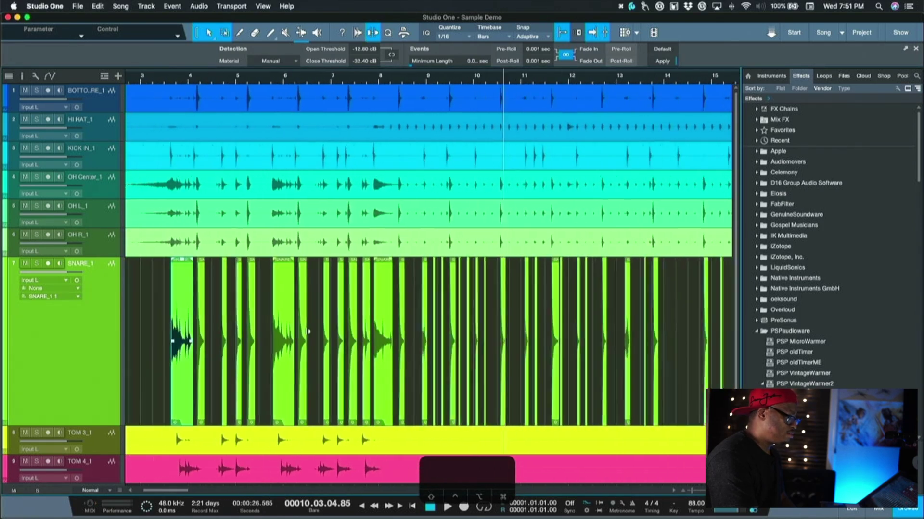
{"action": "key", "text": "e"}
{"action": "key", "text": "e"}
{"action": "key", "text": "e"}
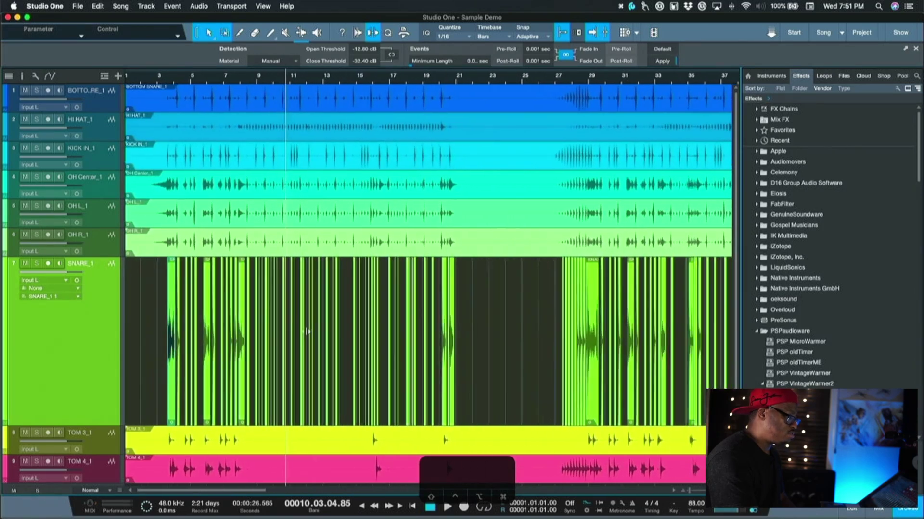
{"action": "key", "text": "w"}
{"action": "scroll", "coordinate": [305, 331], "scroll_direction": "left", "scroll_amount": 10}
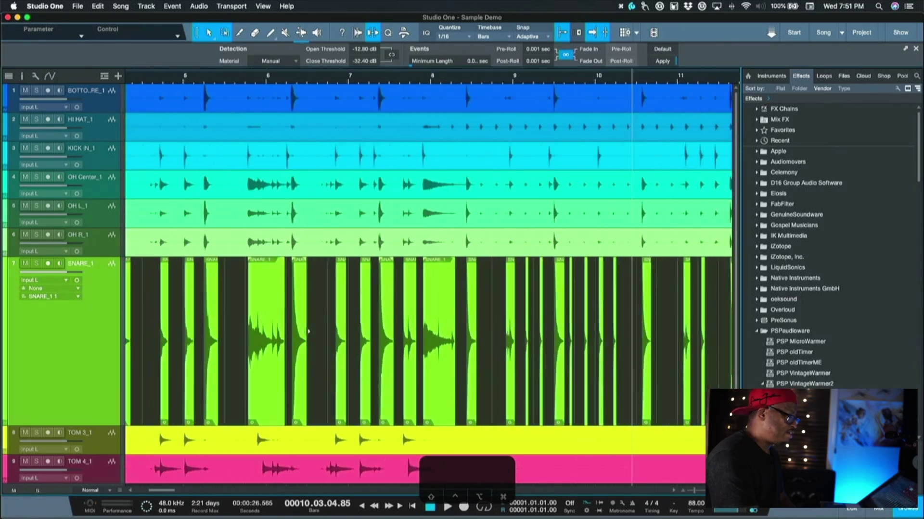
{"action": "key", "text": "w"}
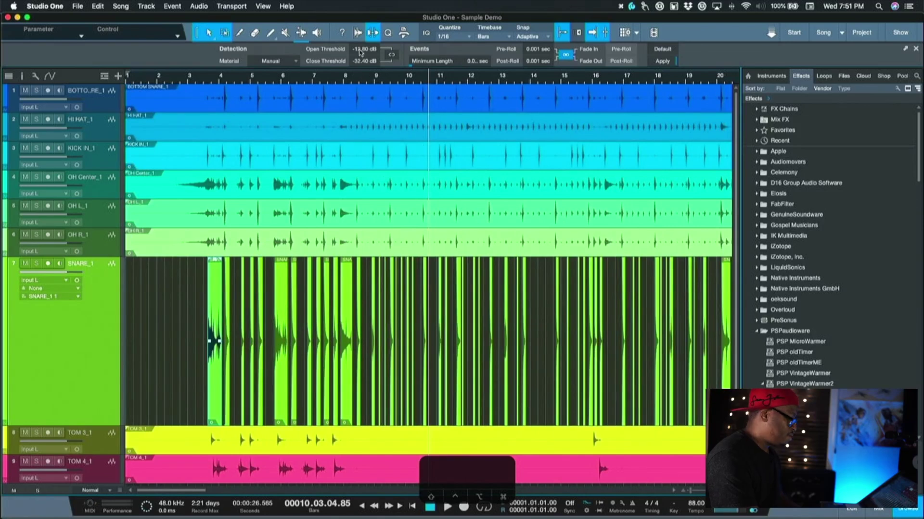
- Undo the strip and raise Open Threshold to -5.60 dB
{"action": "key", "text": "super+z"}
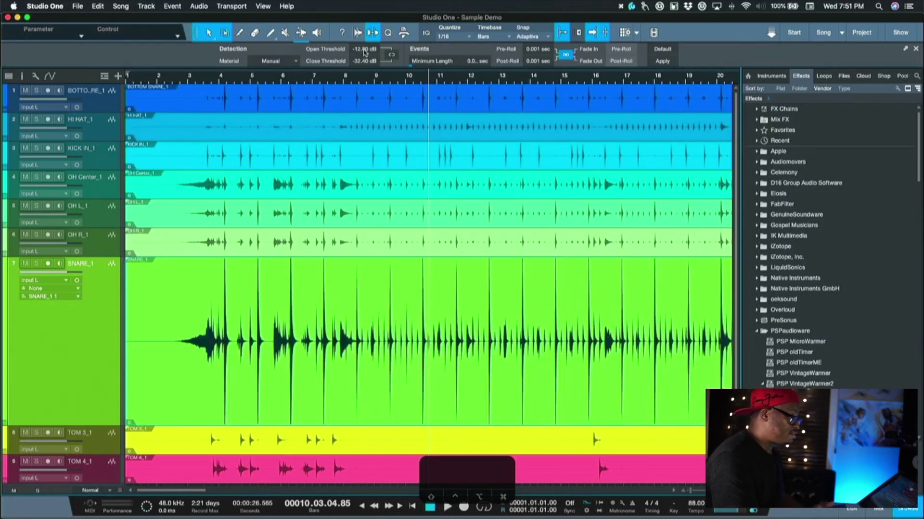
{"action": "left_click_drag", "start_coordinate": [360, 52], "coordinate": [366, 50]}
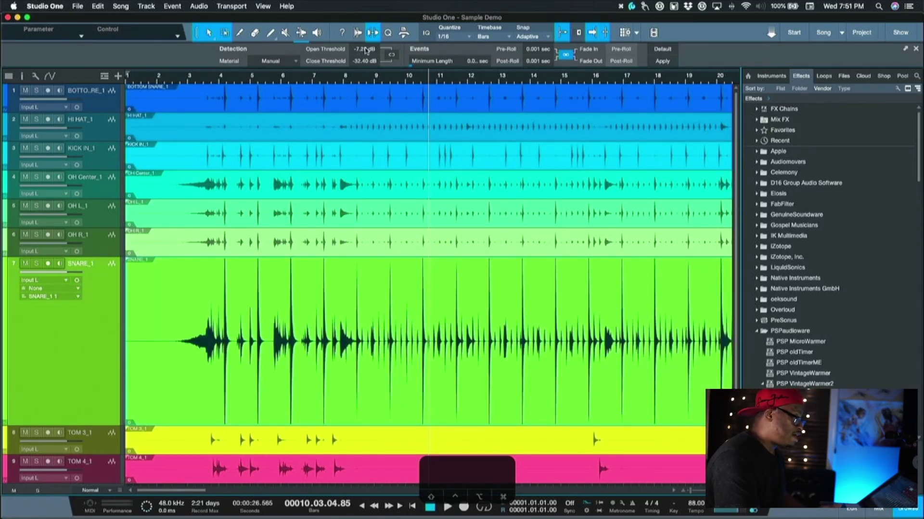
{"action": "left_click_drag", "start_coordinate": [367, 50], "coordinate": [365, 46]}
- Strip silence from SNARE_1 at the -5.60 dB threshold and inspect the slices
{"action": "left_click", "coordinate": [661, 62]}
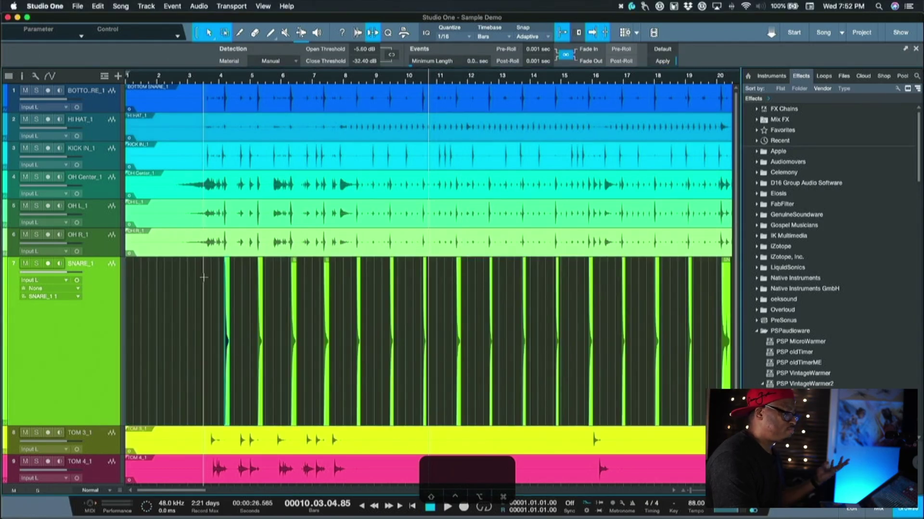
{"action": "scroll", "coordinate": [243, 348], "scroll_direction": "up", "scroll_amount": 6}
{"action": "scroll", "coordinate": [243, 347], "scroll_direction": "down", "scroll_amount": 10}
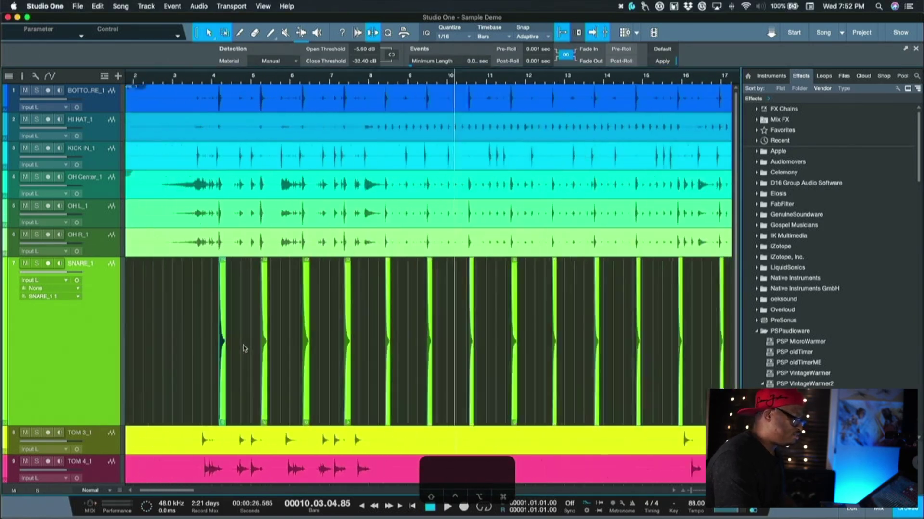
{"action": "scroll", "coordinate": [245, 347], "scroll_direction": "up", "scroll_amount": 8}
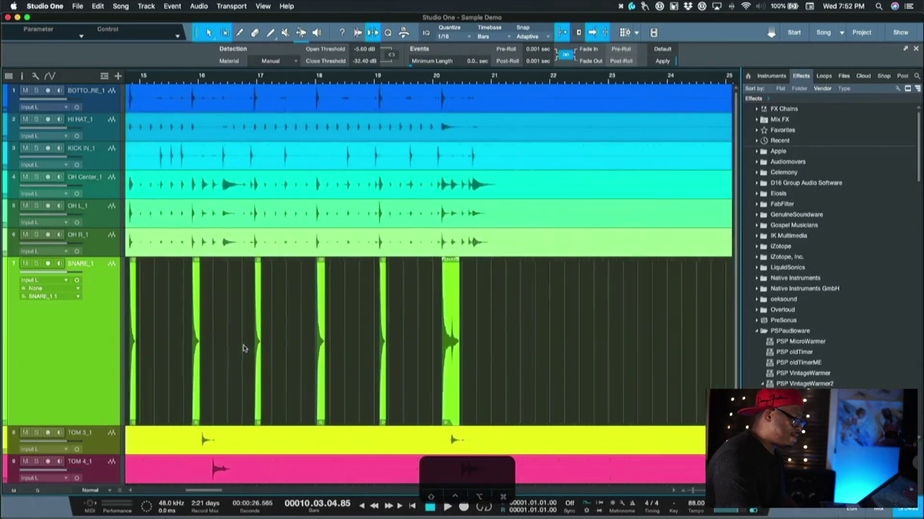
{"action": "scroll", "coordinate": [247, 339], "scroll_direction": "down", "scroll_amount": 4}
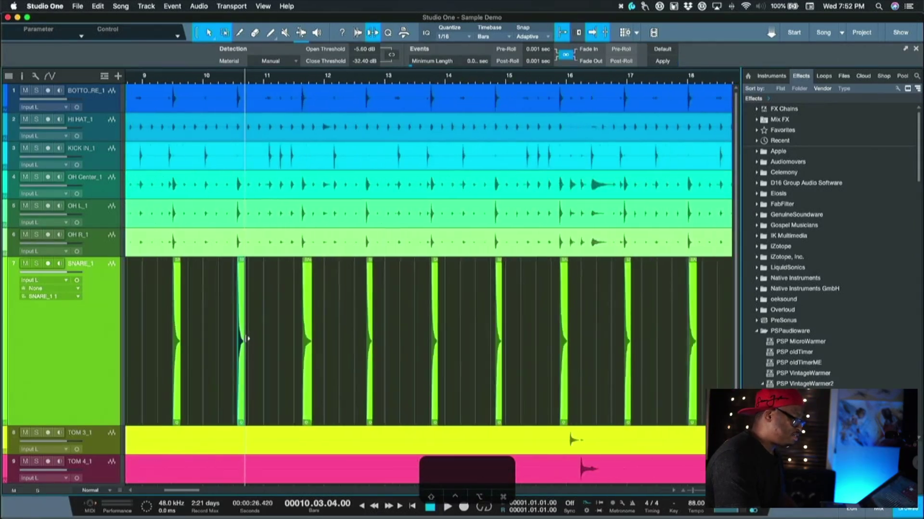
{"action": "scroll", "coordinate": [245, 339], "scroll_direction": "down", "scroll_amount": 5}
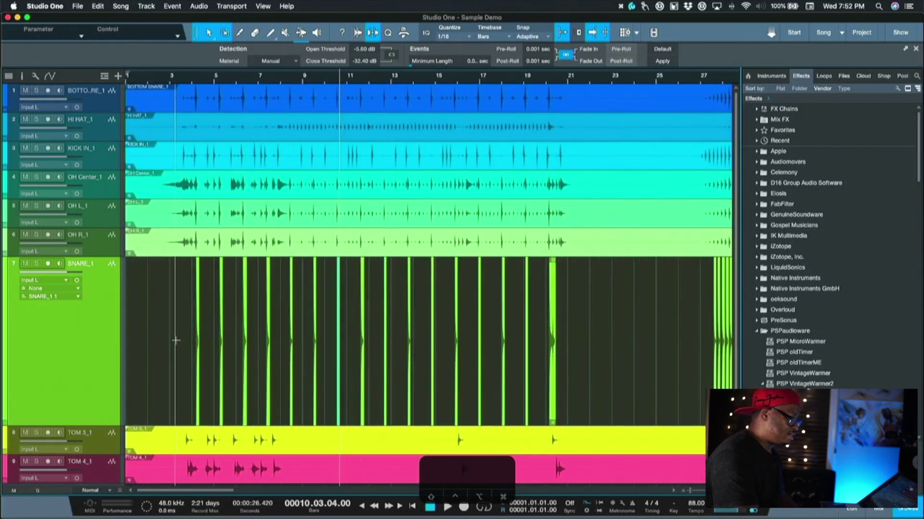
{"action": "scroll", "coordinate": [589, 307], "scroll_direction": "up", "scroll_amount": 6}
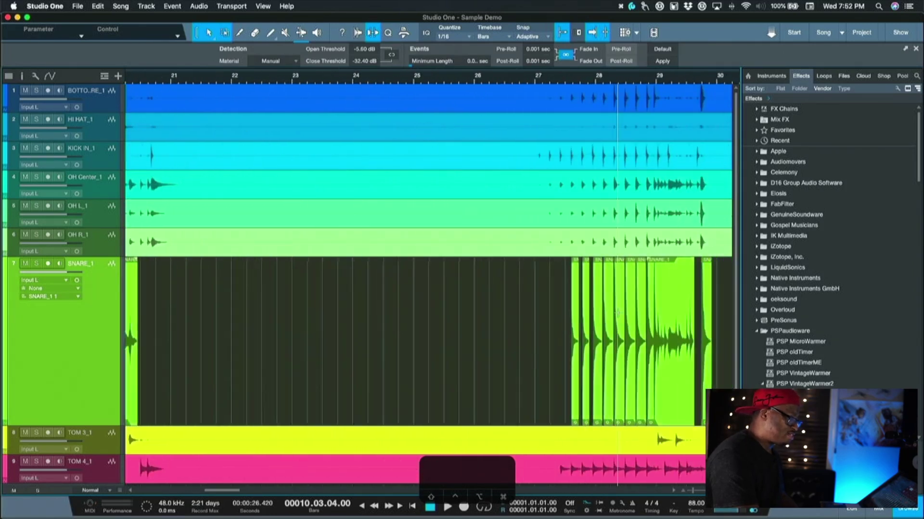
{"action": "scroll", "coordinate": [501, 328], "scroll_direction": "up", "scroll_amount": 4}
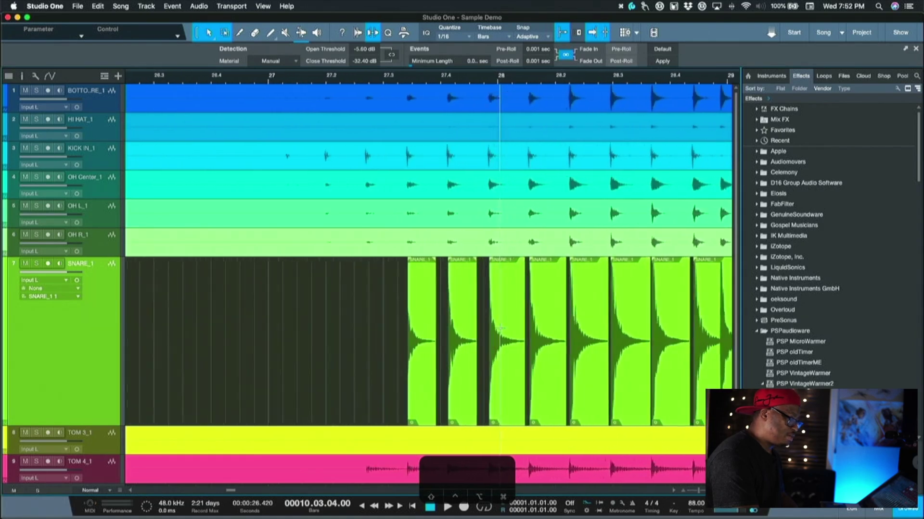
{"action": "scroll", "coordinate": [501, 328], "scroll_direction": "down", "scroll_amount": 2}
{"action": "scroll", "coordinate": [501, 328], "scroll_direction": "up", "scroll_amount": 2}
{"action": "scroll", "coordinate": [500, 328], "scroll_direction": "right", "scroll_amount": 3}
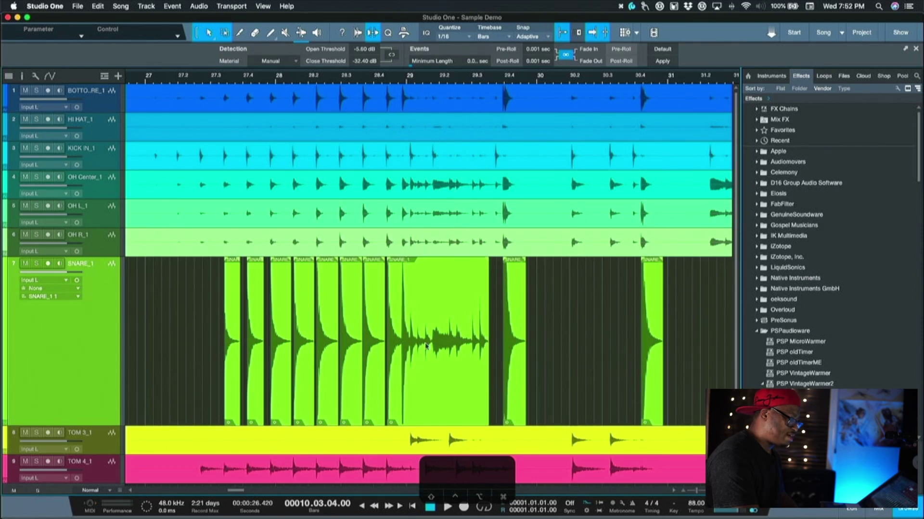
{"action": "scroll", "coordinate": [426, 345], "scroll_direction": "left", "scroll_amount": 15}
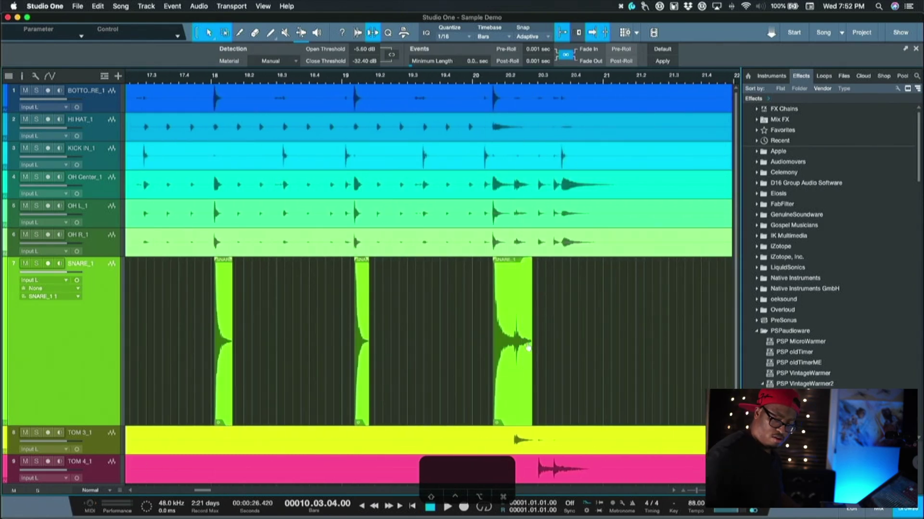
- Audition the snare from bar 20 and shorten the long ringing third slice
{"action": "key", "text": "space"}
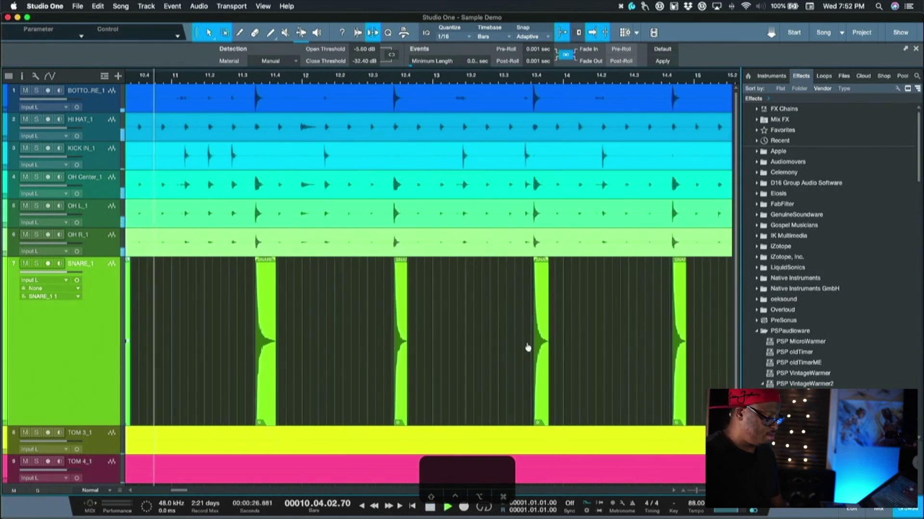
{"action": "scroll", "coordinate": [528, 348], "scroll_direction": "right", "scroll_amount": 15}
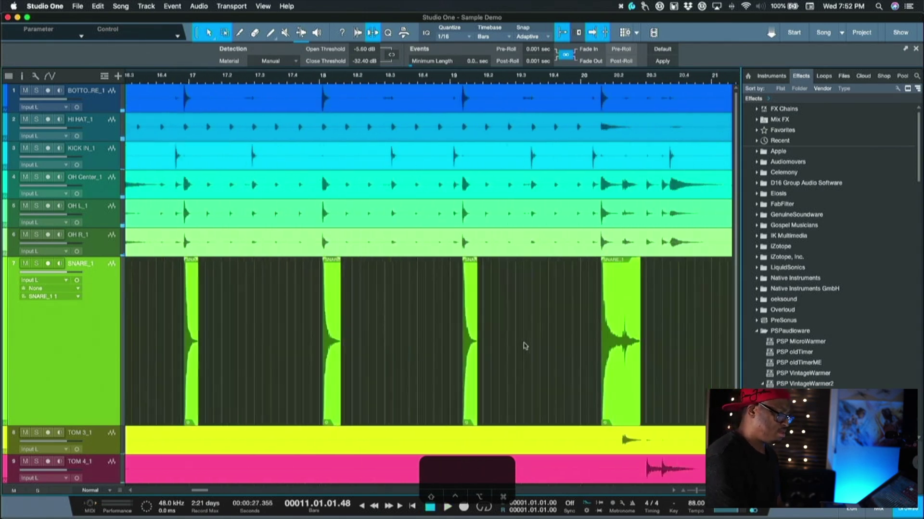
{"action": "left_click", "coordinate": [421, 85]}
{"action": "key", "text": "space"}
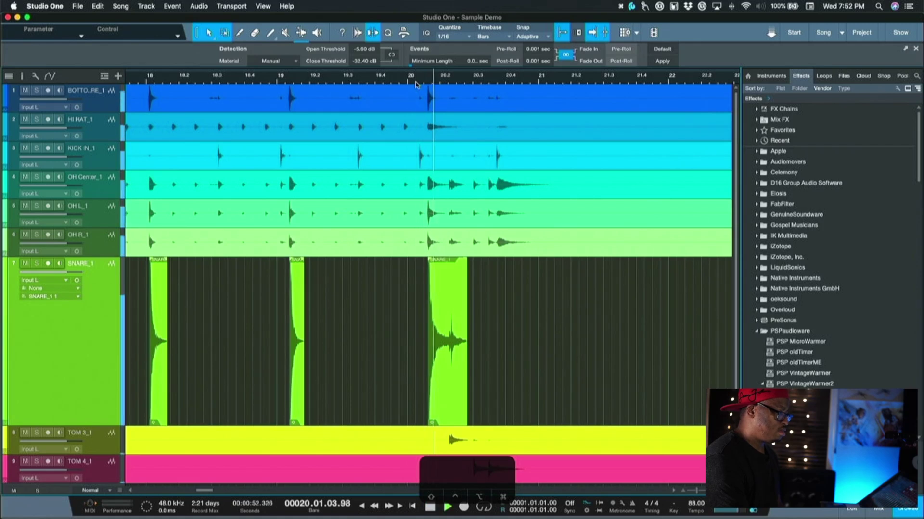
{"action": "key", "text": "space"}
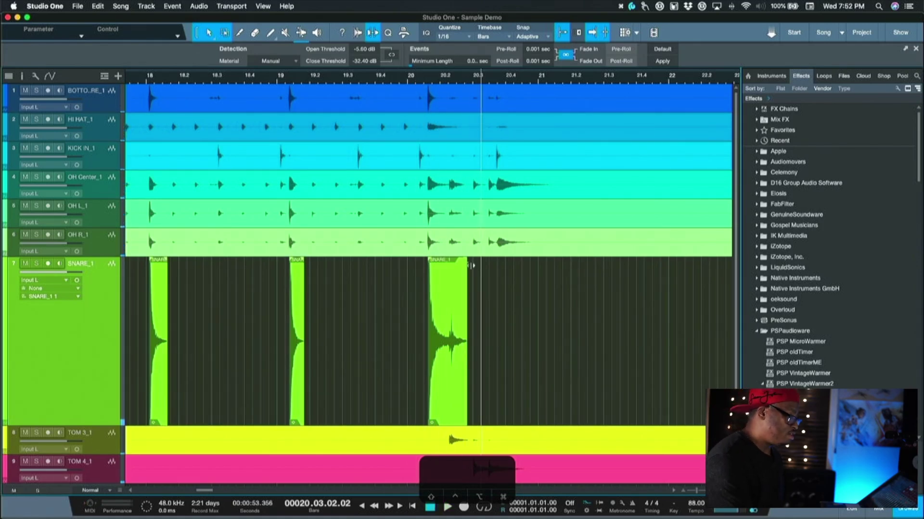
{"action": "left_click_drag", "start_coordinate": [465, 361], "coordinate": [444, 362]}
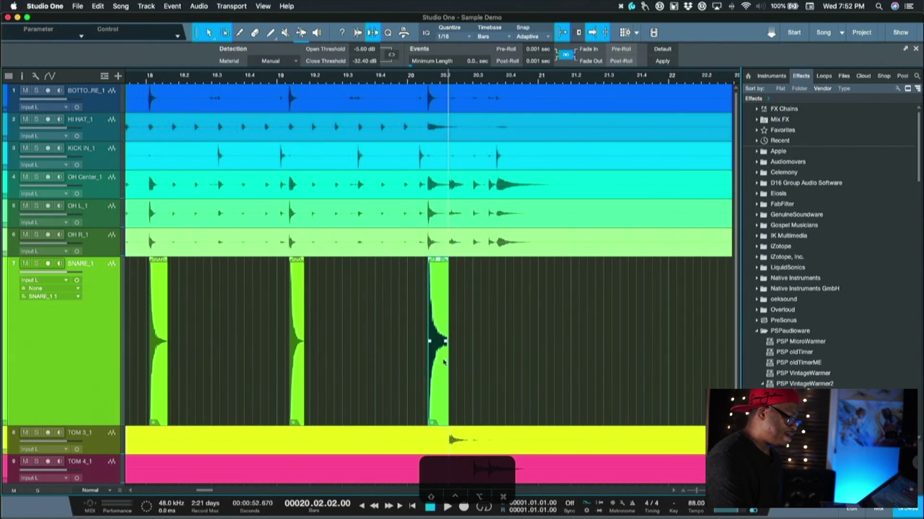
- Zoom out to bars 1–24 and marquee-select all SNARE_1 slices
{"action": "key", "text": "w"}
{"action": "key", "text": "w"}
{"action": "key", "text": "w"}
{"action": "key", "text": "w"}
{"action": "key", "text": "w"}
{"action": "key", "text": "w"}
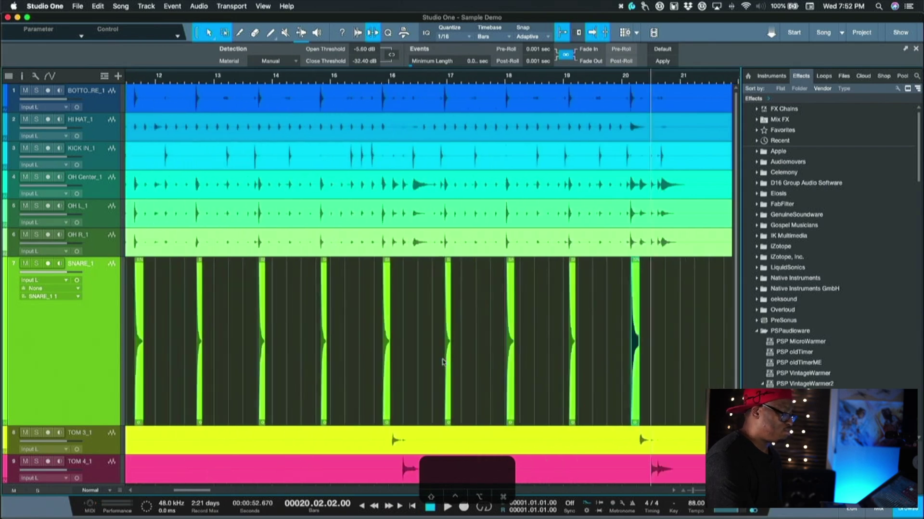
{"action": "key", "text": "w"}
{"action": "key", "text": "w"}
{"action": "key", "text": "w"}
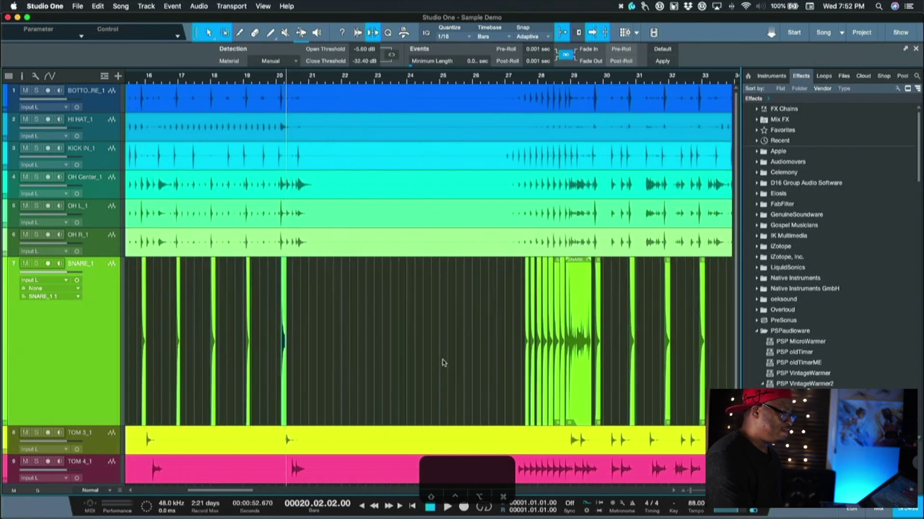
{"action": "key", "text": "w"}
{"action": "key", "text": "w"}
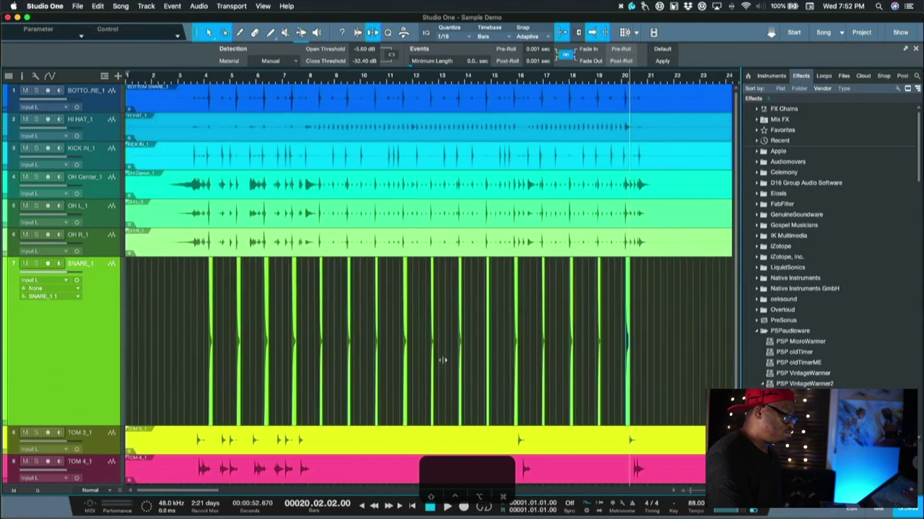
{"action": "left_click_drag", "start_coordinate": [662, 350], "coordinate": [194, 338]}
- Bounce the selected snare slices from bar 4 to bar 20 into one event with Cmd+B
{"action": "key", "text": "e"}
{"action": "key", "text": "e"}
{"action": "key", "text": "e"}
{"action": "key", "text": "e"}
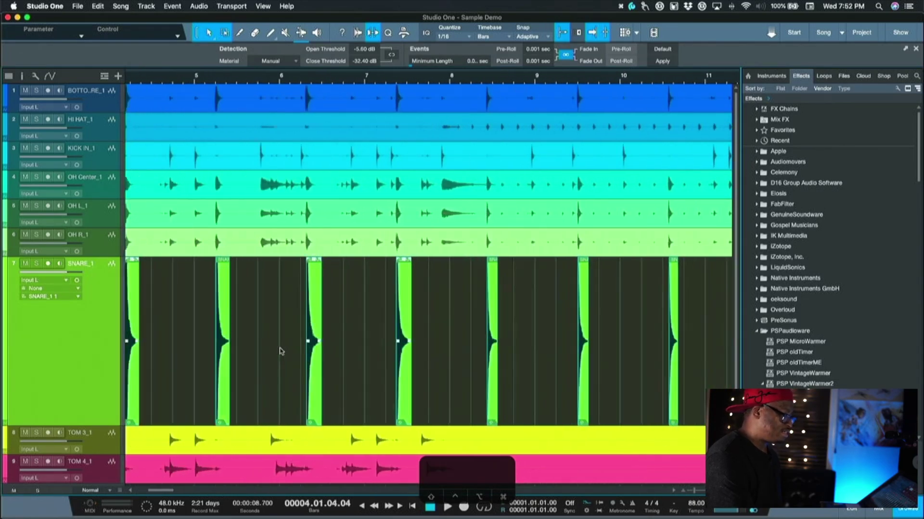
{"action": "key", "text": "e"}
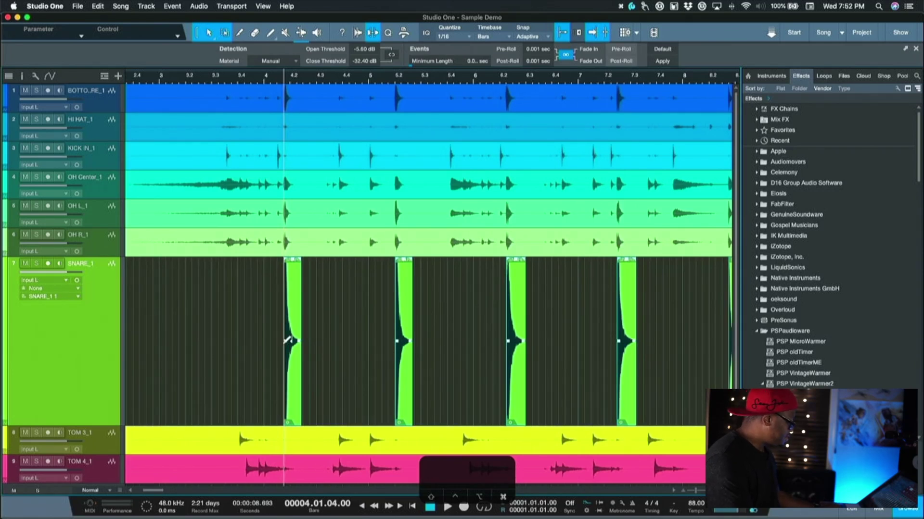
{"action": "key", "text": "super+b"}
{"action": "key", "text": "w"}
{"action": "key", "text": "w"}
{"action": "key", "text": "w"}
{"action": "key", "text": "w"}
{"action": "key", "text": "w"}
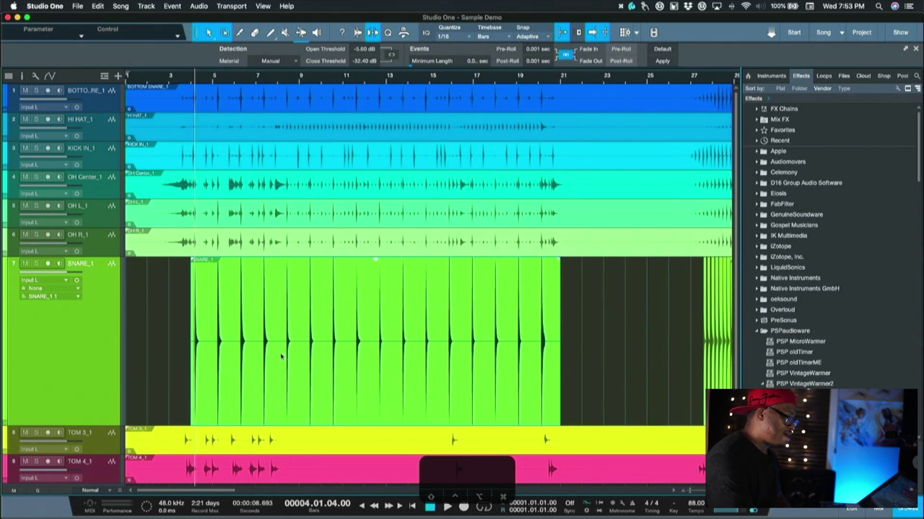
{"action": "key", "text": "e"}
{"action": "key", "text": "e"}
{"action": "key", "text": "w"}
{"action": "key", "text": "w"}
{"action": "key", "text": "w"}
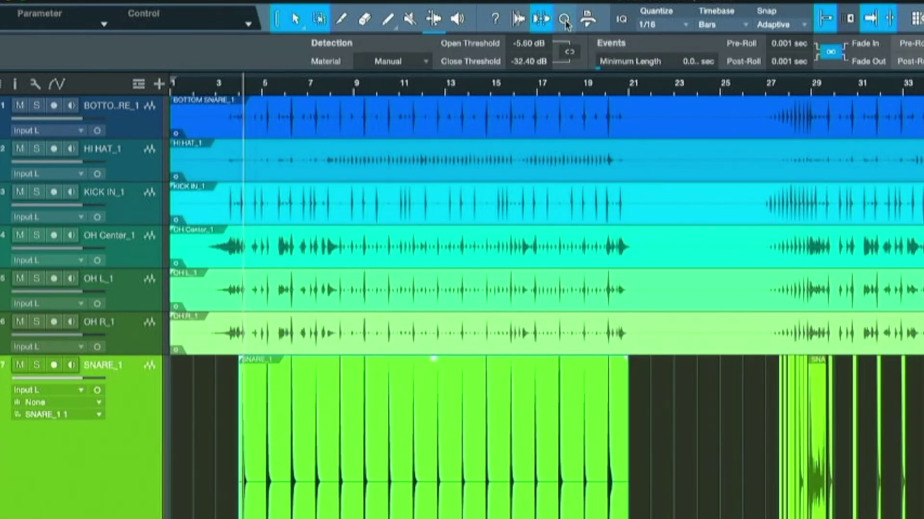
- Extract a 17-bar 4/4 groove named SNARE_1 from the snare event in Quantize's Groove mode
{"action": "left_click", "coordinate": [565, 23]}
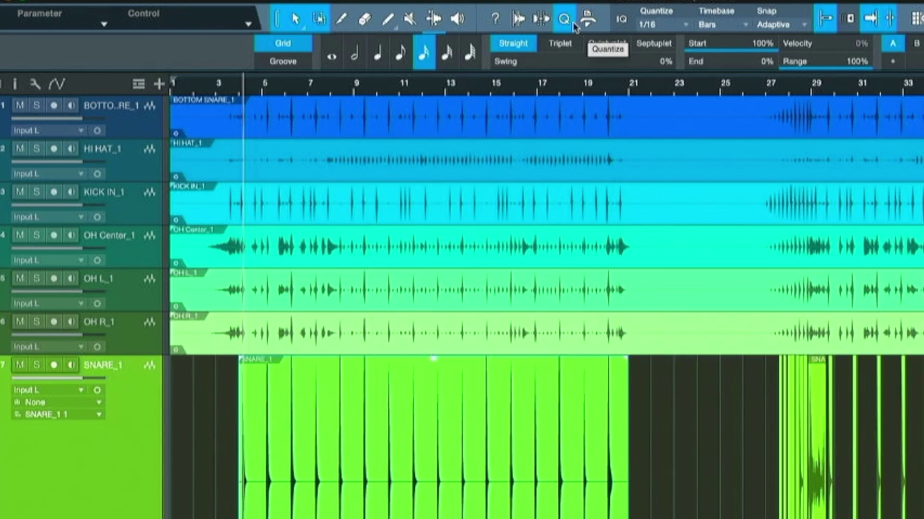
{"action": "left_click", "coordinate": [284, 61]}
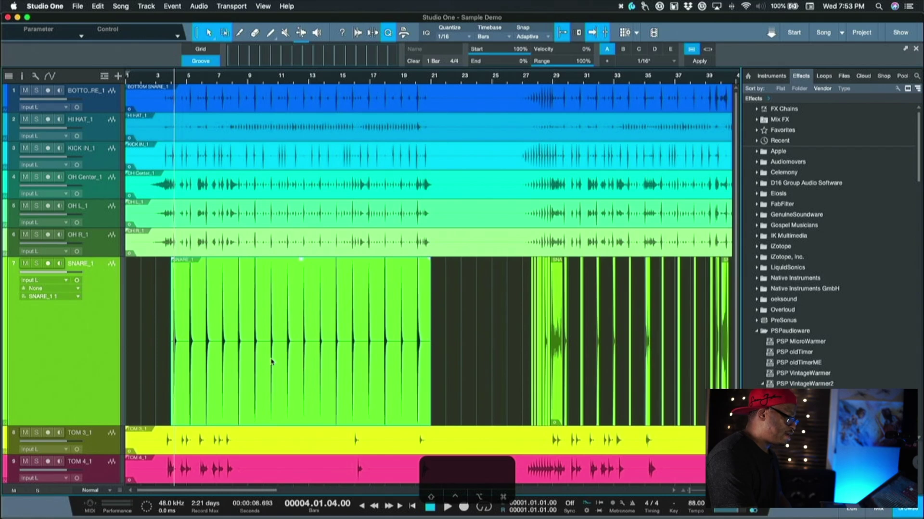
{"action": "left_click_drag", "start_coordinate": [272, 362], "coordinate": [291, 55]}
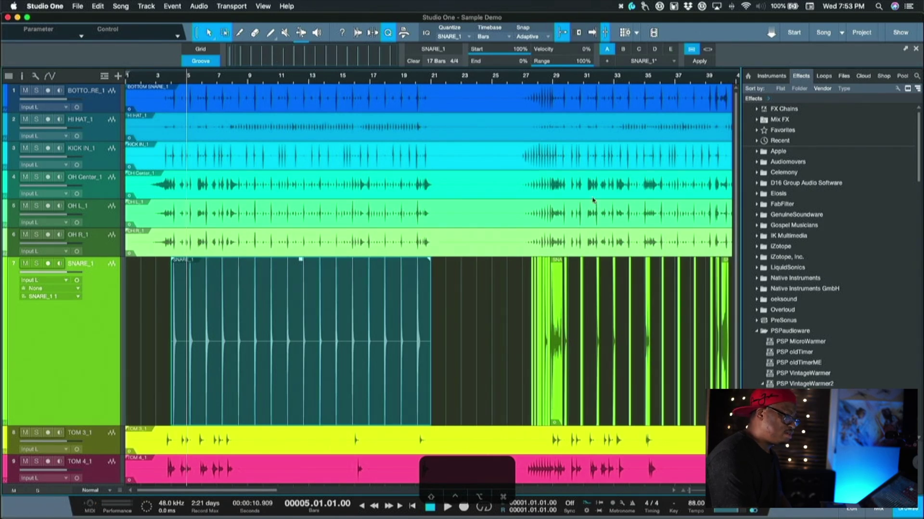
- Create an Impact XT track from PreSonus > Impact and drag the SNARE_1 groove onto it
{"action": "left_click", "coordinate": [771, 76]}
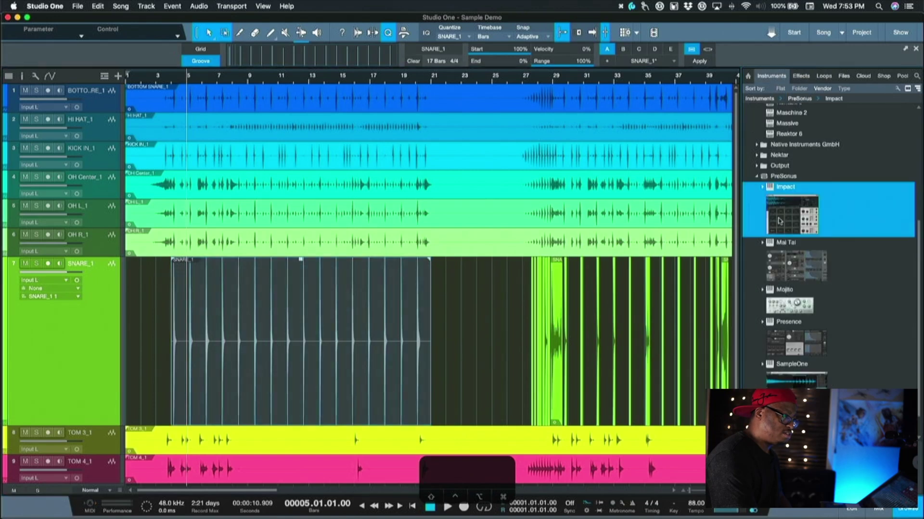
{"action": "scroll", "coordinate": [789, 337], "scroll_direction": "up", "scroll_amount": 2}
{"action": "left_click_drag", "start_coordinate": [774, 242], "coordinate": [70, 426]}
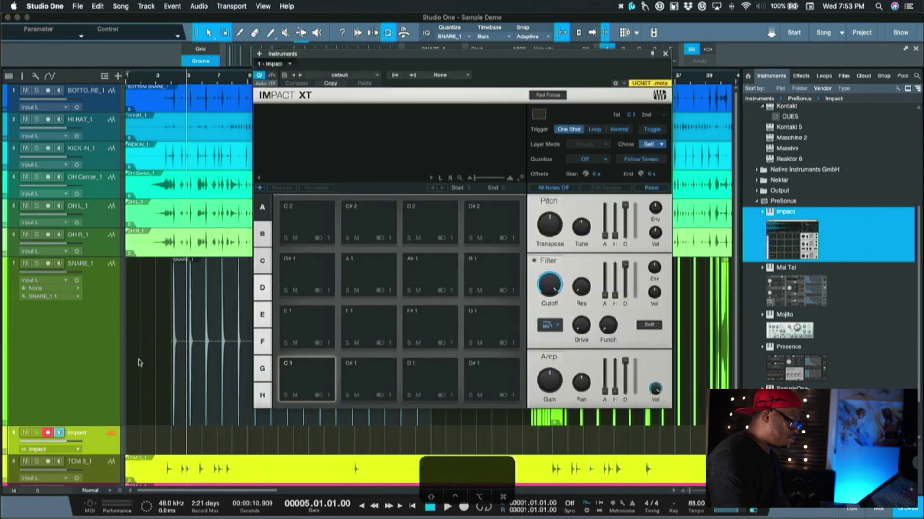
{"action": "left_click", "coordinate": [666, 54]}
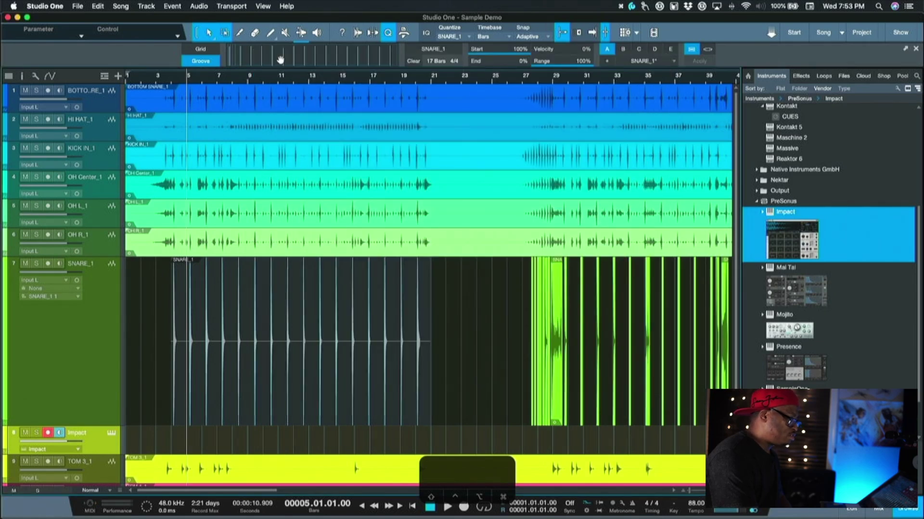
{"action": "left_click_drag", "start_coordinate": [216, 335], "coordinate": [191, 439]}
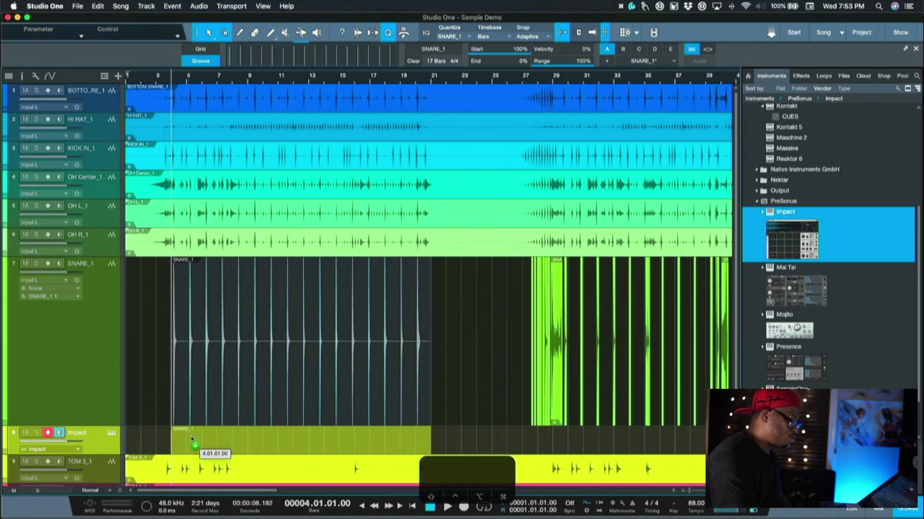
- Place the SNARE_1 groove as notes at bar 4 on the Impact track and review them
{"action": "left_click_drag", "start_coordinate": [191, 440], "coordinate": [191, 439]}
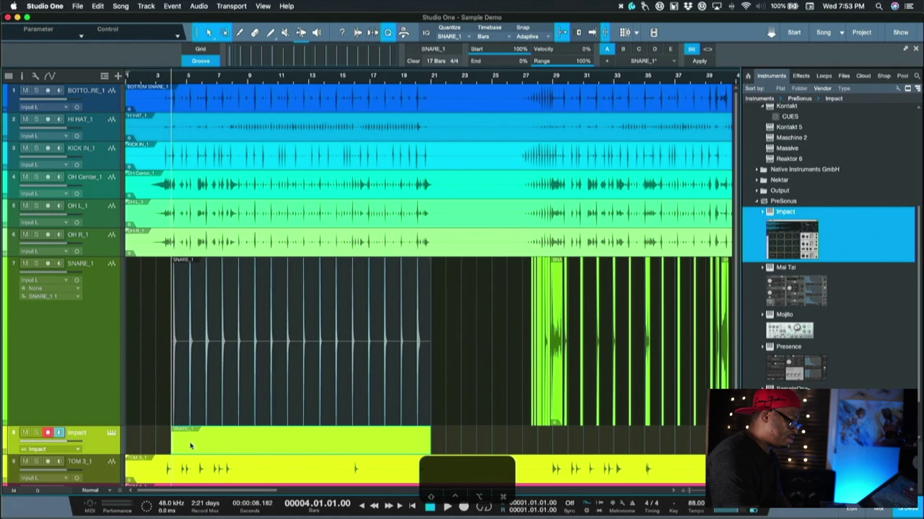
{"action": "double_click", "coordinate": [191, 446]}
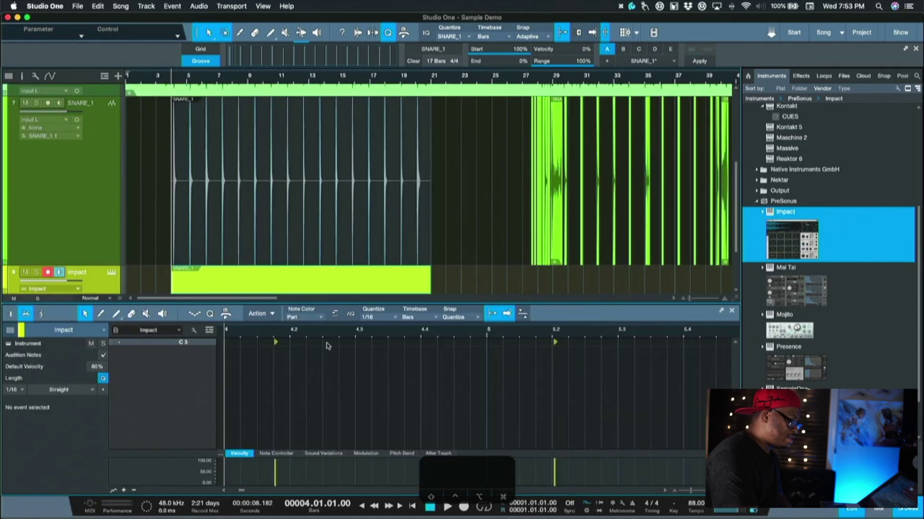
{"action": "scroll", "coordinate": [437, 363], "scroll_direction": "right", "scroll_amount": 10}
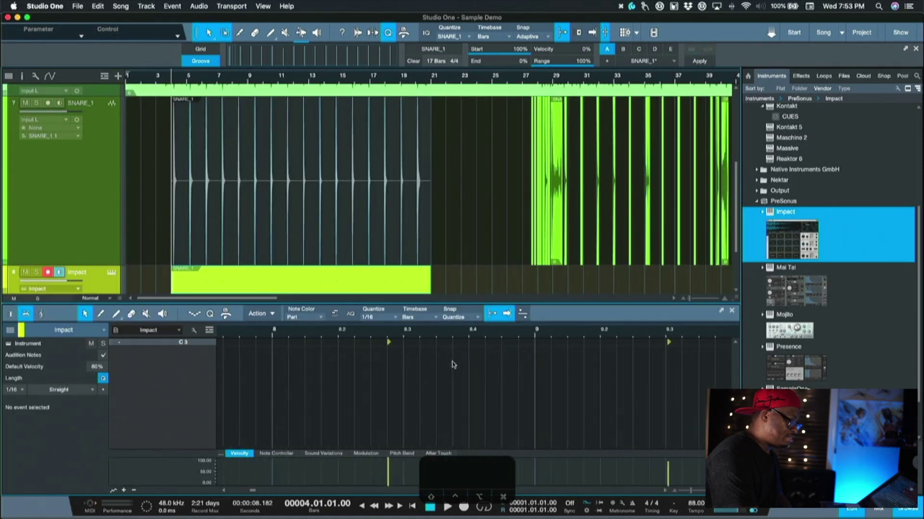
{"action": "scroll", "coordinate": [453, 365], "scroll_direction": "right", "scroll_amount": 6}
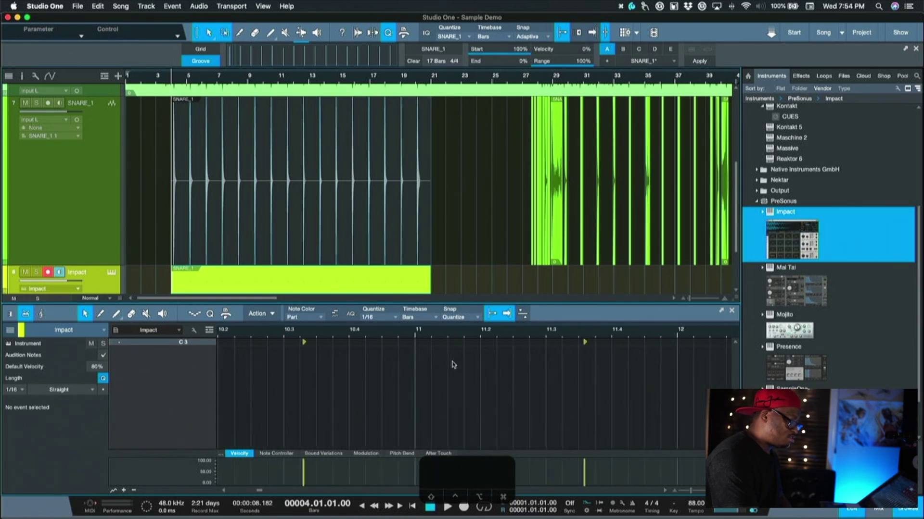
{"action": "scroll", "coordinate": [452, 364], "scroll_direction": "left", "scroll_amount": 7}
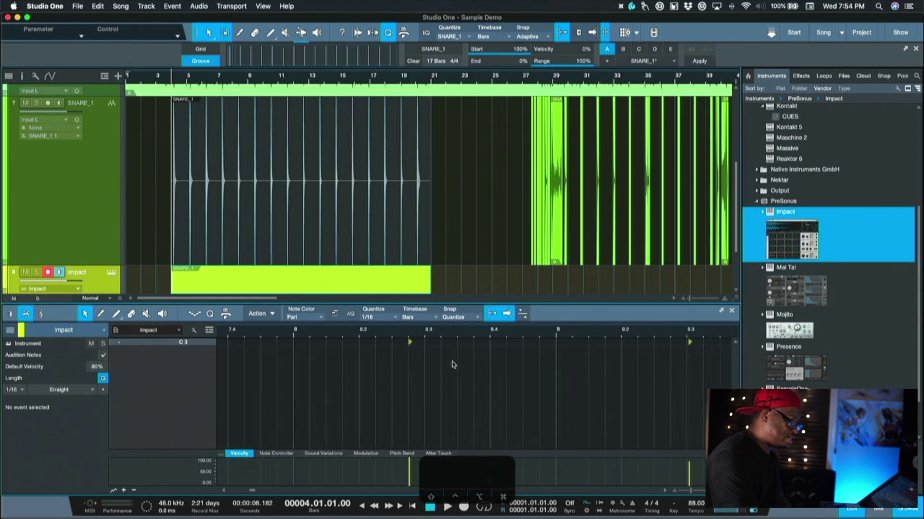
{"action": "scroll", "coordinate": [453, 364], "scroll_direction": "left", "scroll_amount": 5}
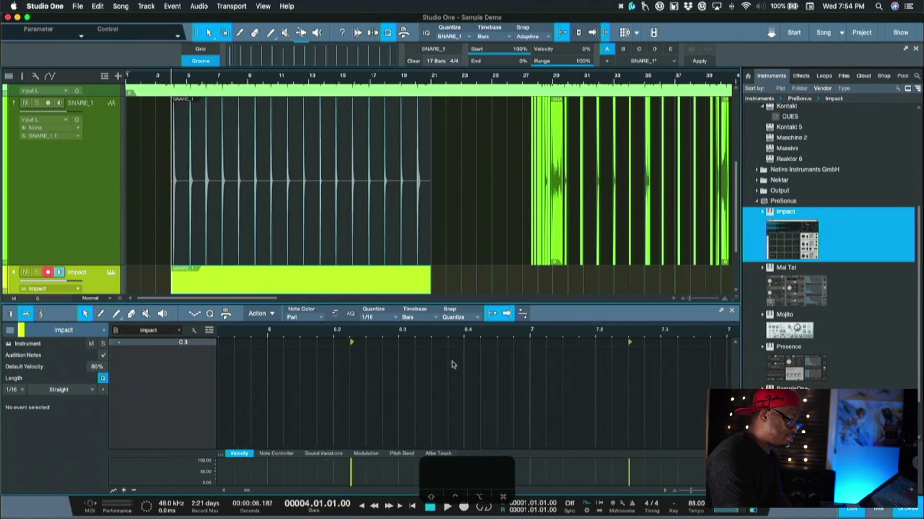
{"action": "scroll", "coordinate": [452, 365], "scroll_direction": "left", "scroll_amount": 6}
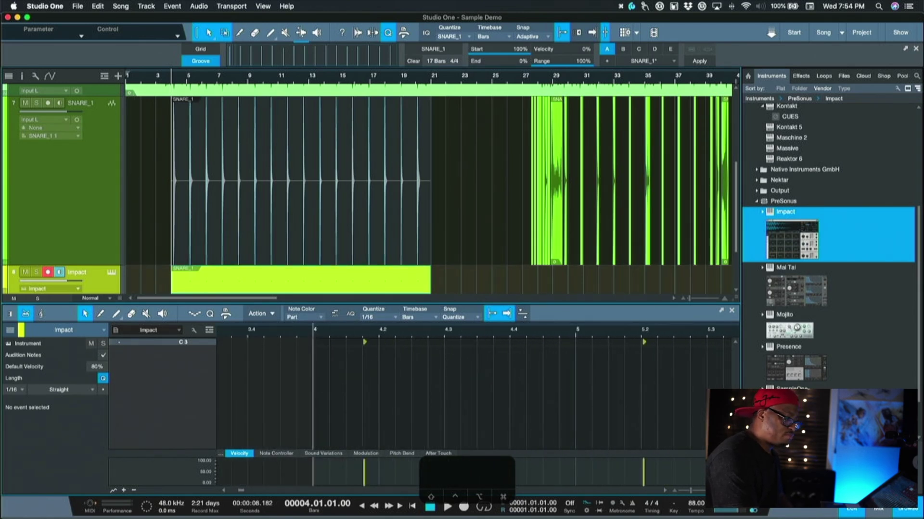
- Close the note editor, reopen the Impact part, and bring up the Impact XT window
{"action": "left_click", "coordinate": [851, 511]}
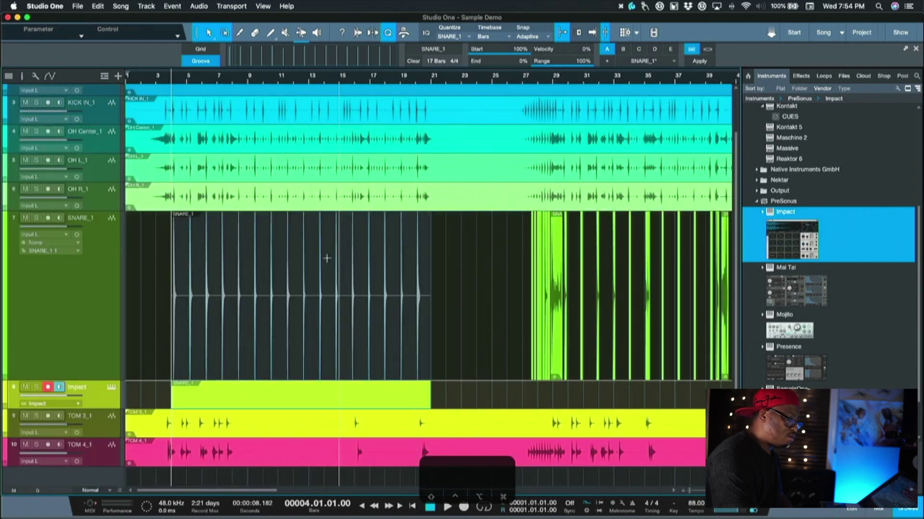
{"action": "double_click", "coordinate": [216, 404]}
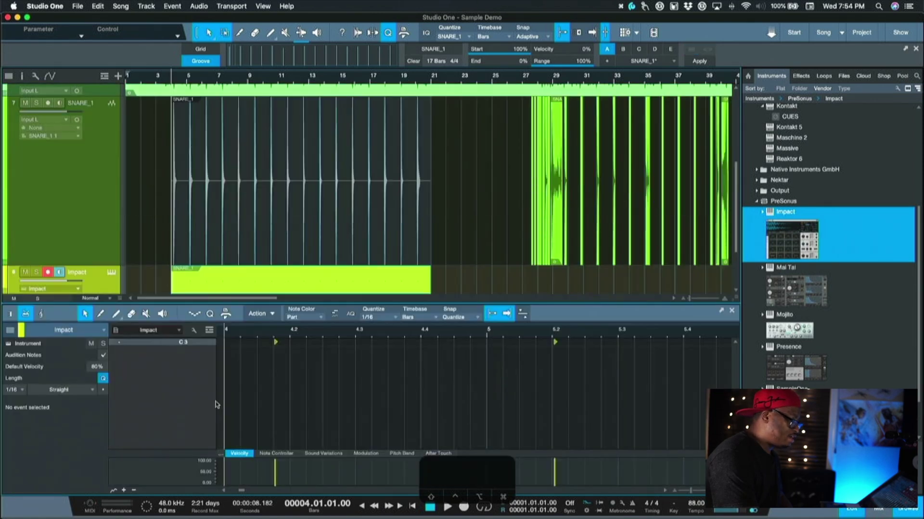
{"action": "left_click", "coordinate": [111, 273]}
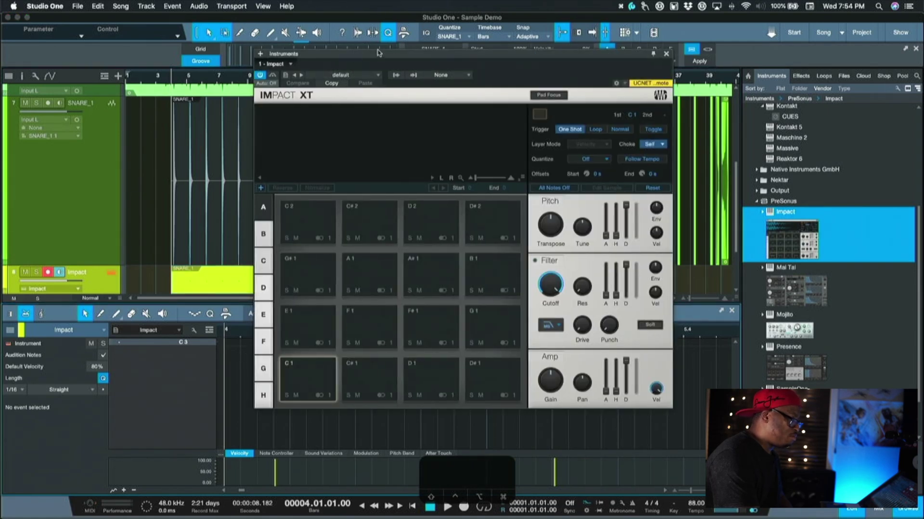
- Reopen Impact XT, switch to pad bank B, and select pad C3
{"action": "left_click_drag", "start_coordinate": [354, 54], "coordinate": [0, 18]}
{"action": "key", "text": "super+w"}
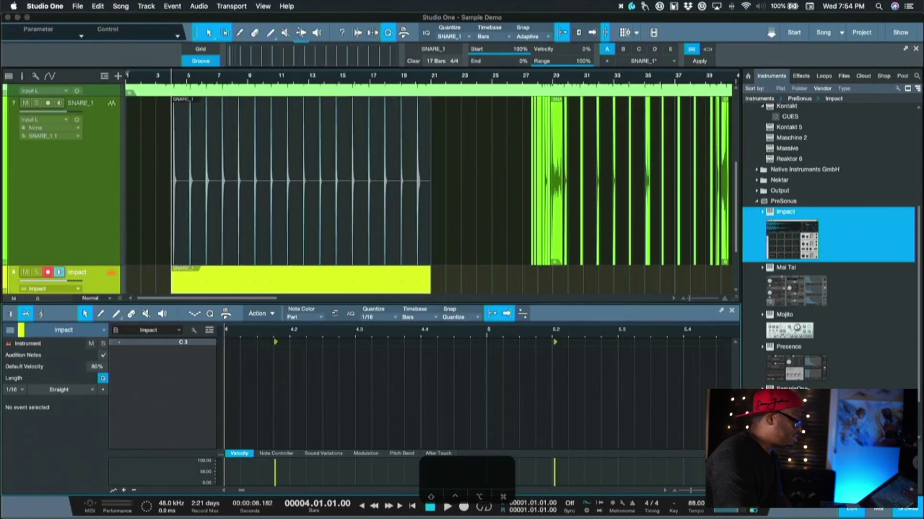
{"action": "left_click", "coordinate": [111, 272]}
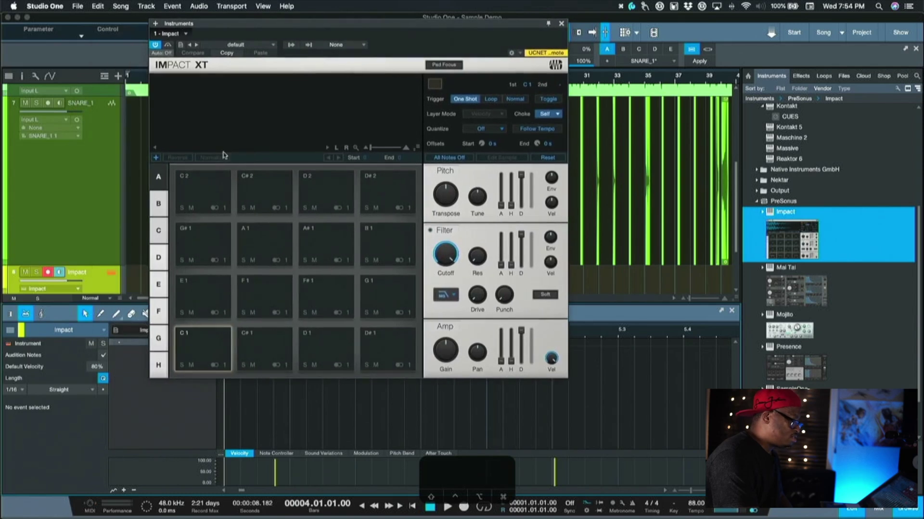
{"action": "left_click", "coordinate": [159, 203]}
{"action": "left_click", "coordinate": [191, 246]}
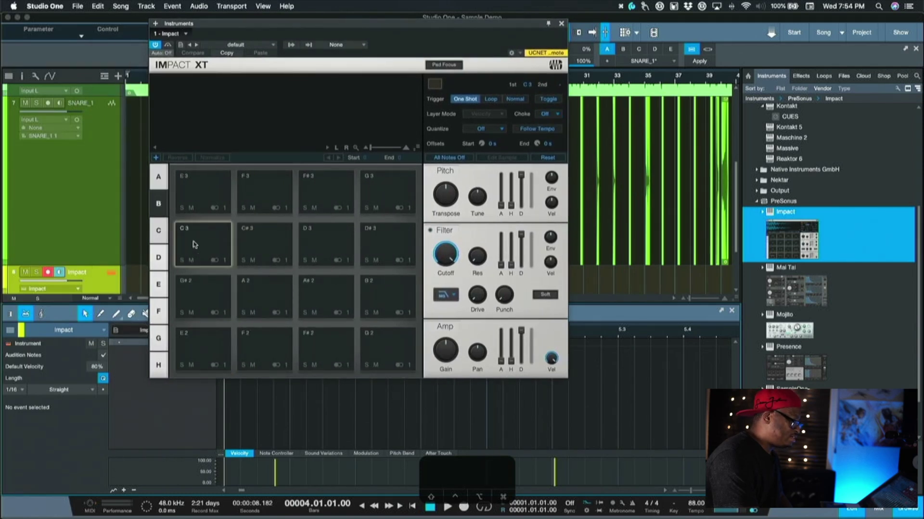
{"action": "left_click", "coordinate": [193, 245]}
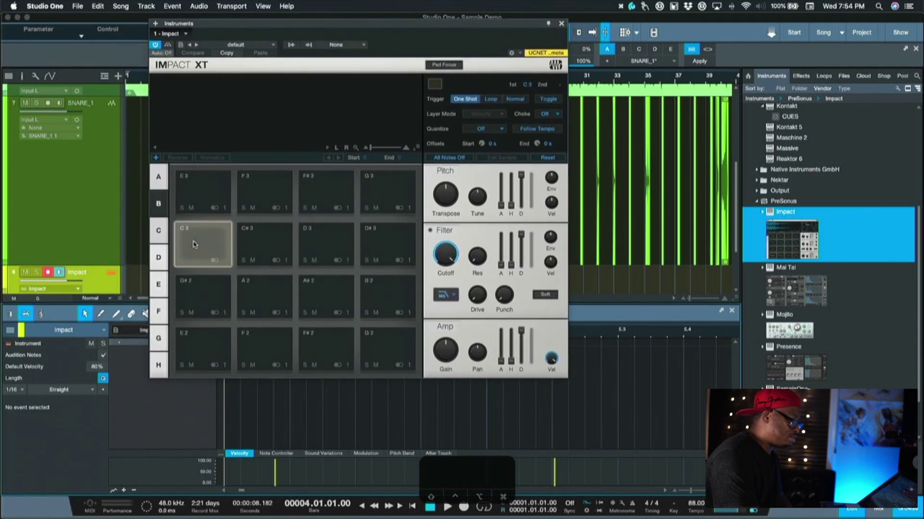
- Load Nashville Snare_Wallet_1-Shot.wav from Yosh's Drum Warehouse onto pad C3, then close Impact XT
{"action": "left_click", "coordinate": [844, 76]}
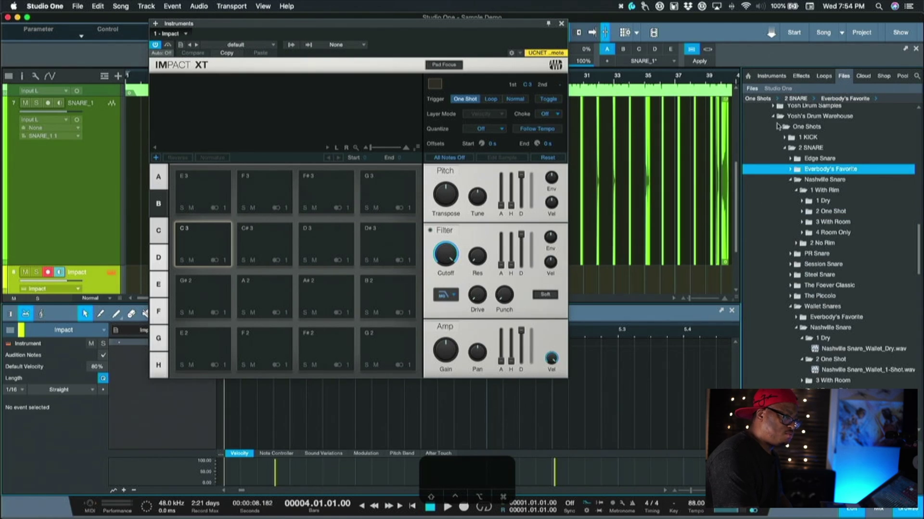
{"action": "double_click", "coordinate": [789, 117]}
{"action": "left_click", "coordinate": [773, 117]}
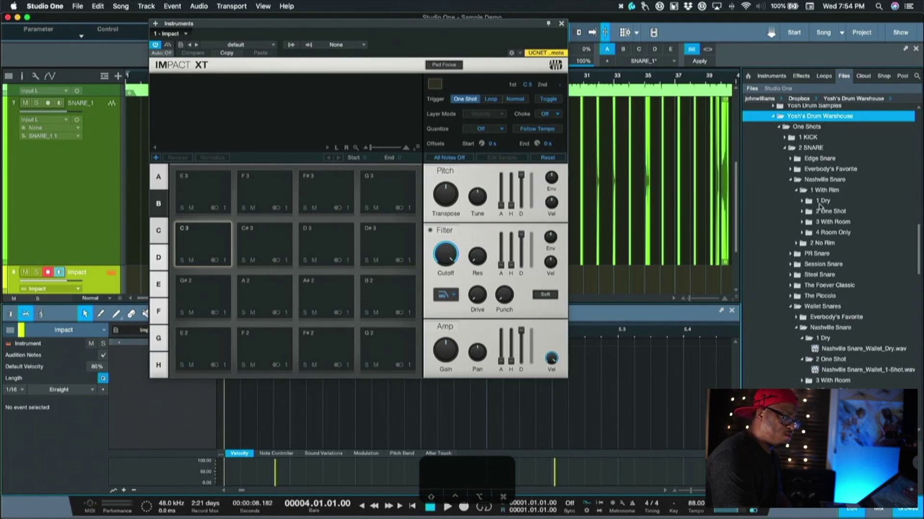
{"action": "scroll", "coordinate": [816, 243], "scroll_direction": "down", "scroll_amount": 5}
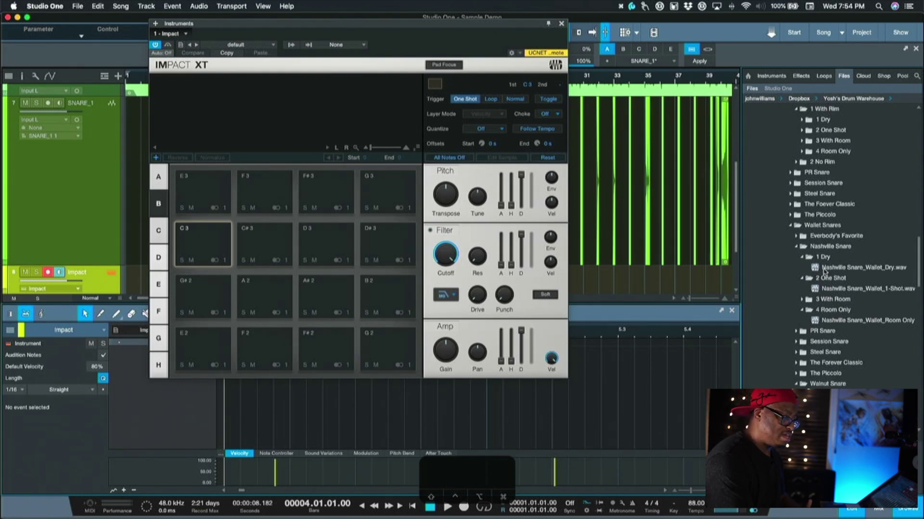
{"action": "left_click", "coordinate": [828, 292]}
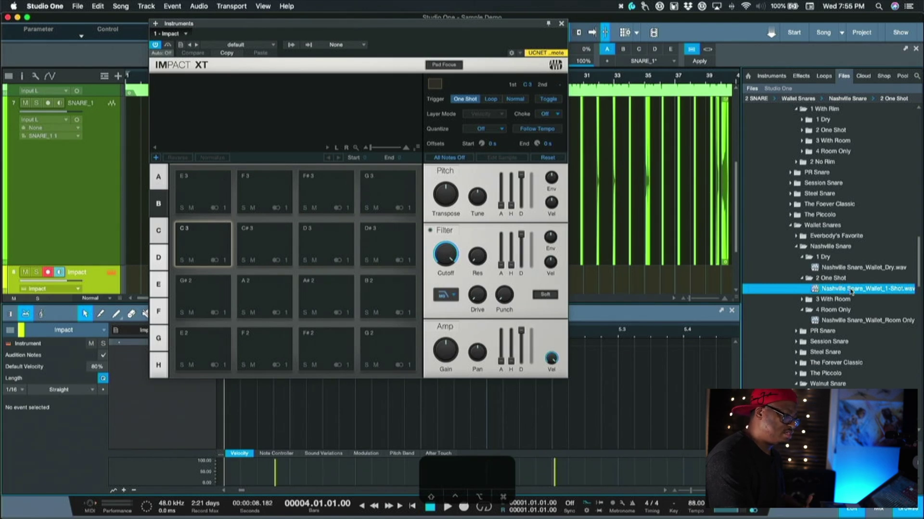
{"action": "left_click_drag", "start_coordinate": [849, 290], "coordinate": [204, 247]}
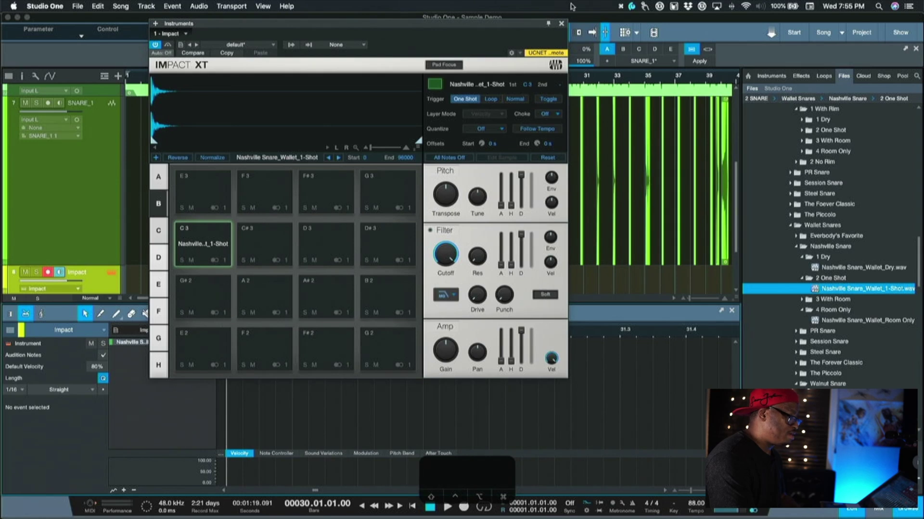
{"action": "left_click", "coordinate": [561, 23]}
{"action": "scroll", "coordinate": [165, 151], "scroll_direction": "down", "scroll_amount": 3}
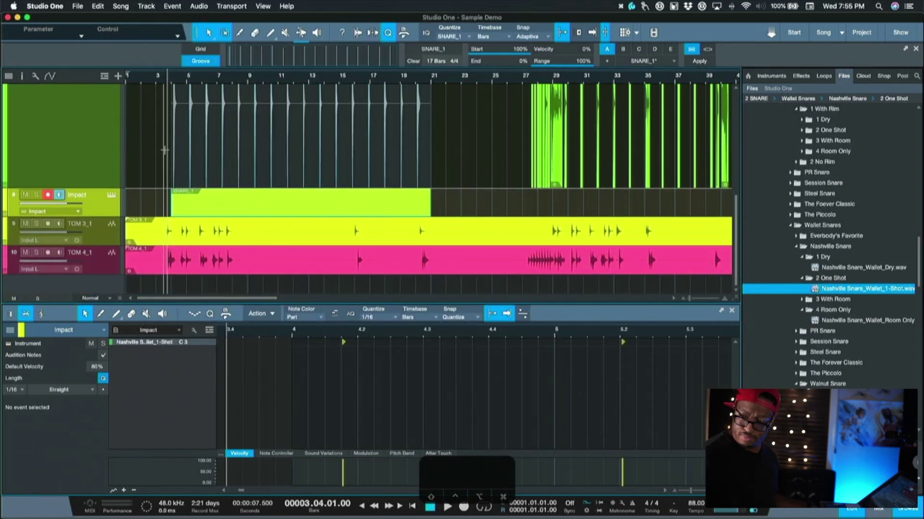
- Play the snare back and raise the Impact track volume to +8.1
{"action": "key", "text": "space"}
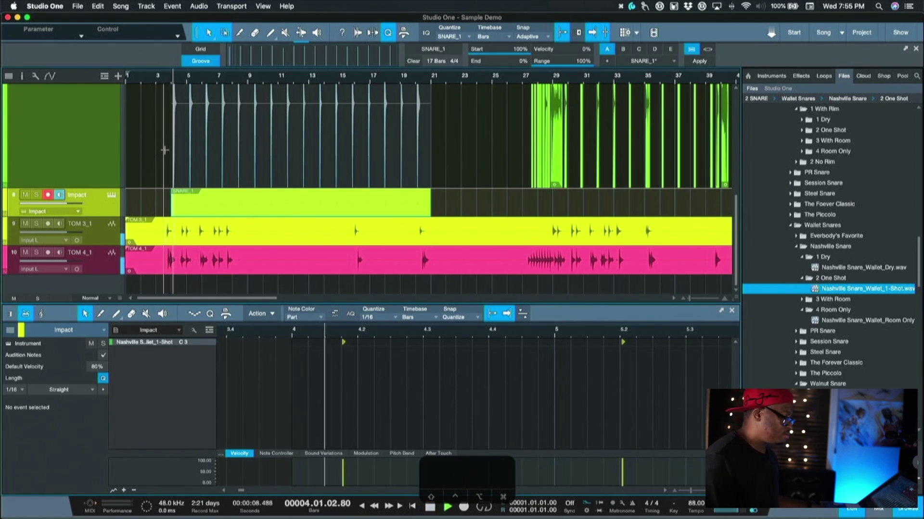
{"action": "scroll", "coordinate": [107, 230], "scroll_direction": "up", "scroll_amount": 5}
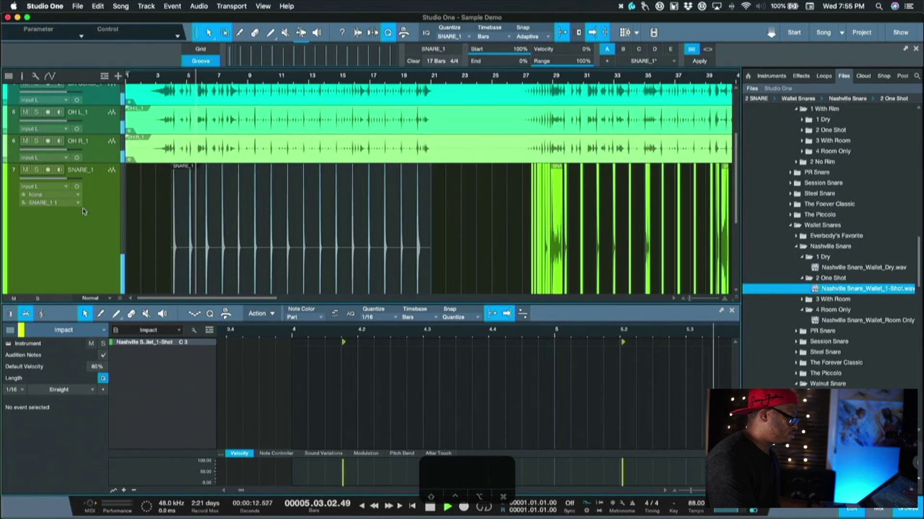
{"action": "scroll", "coordinate": [84, 212], "scroll_direction": "down", "scroll_amount": 3}
{"action": "scroll", "coordinate": [84, 212], "scroll_direction": "up", "scroll_amount": 1}
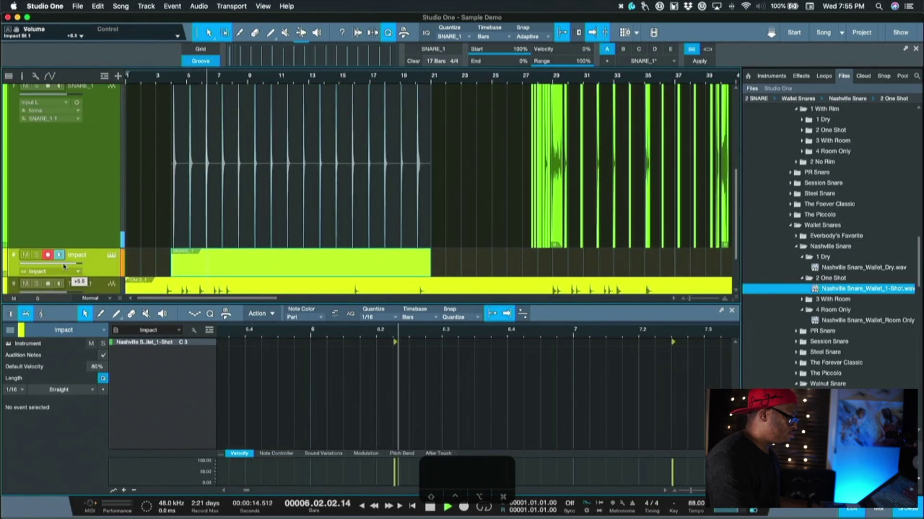
{"action": "left_click_drag", "start_coordinate": [65, 266], "coordinate": [67, 266]}
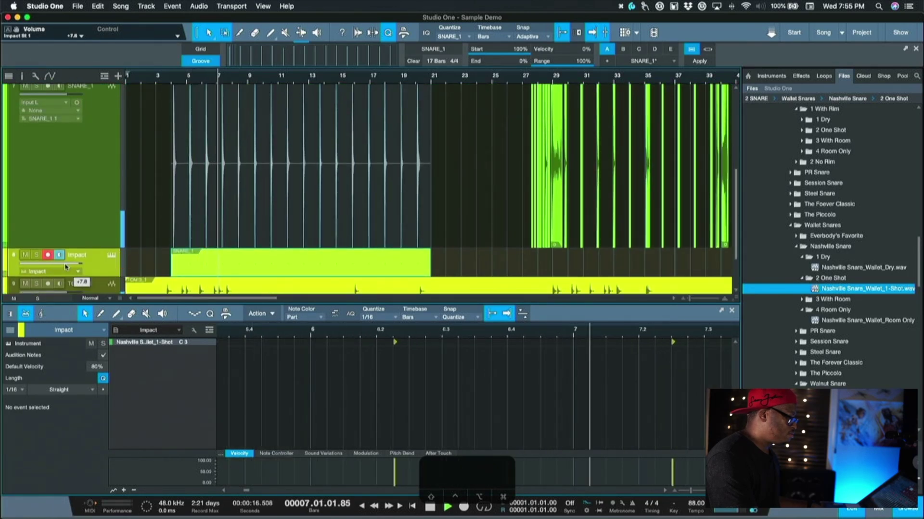
{"action": "left_click_drag", "start_coordinate": [66, 267], "coordinate": [70, 267]}
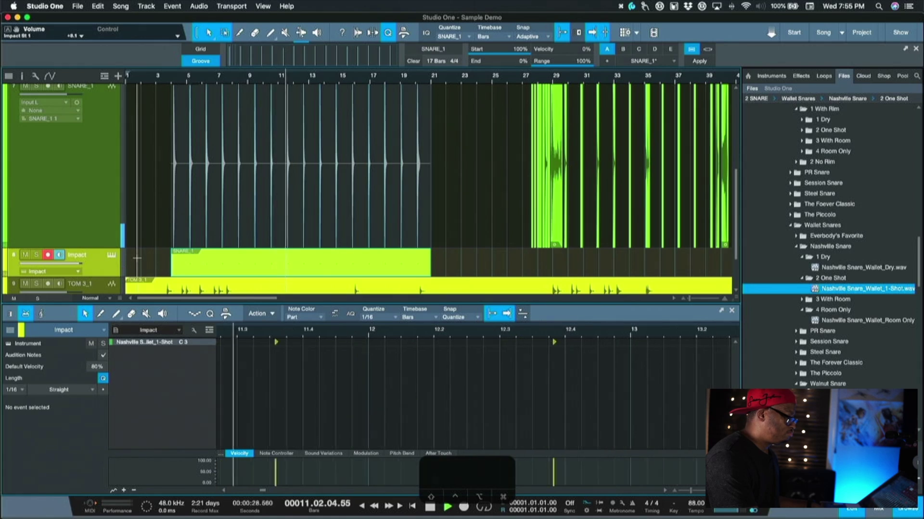
- Stop playback and zoom the arrangement in around the playhead, then back out
{"action": "key", "text": "space"}
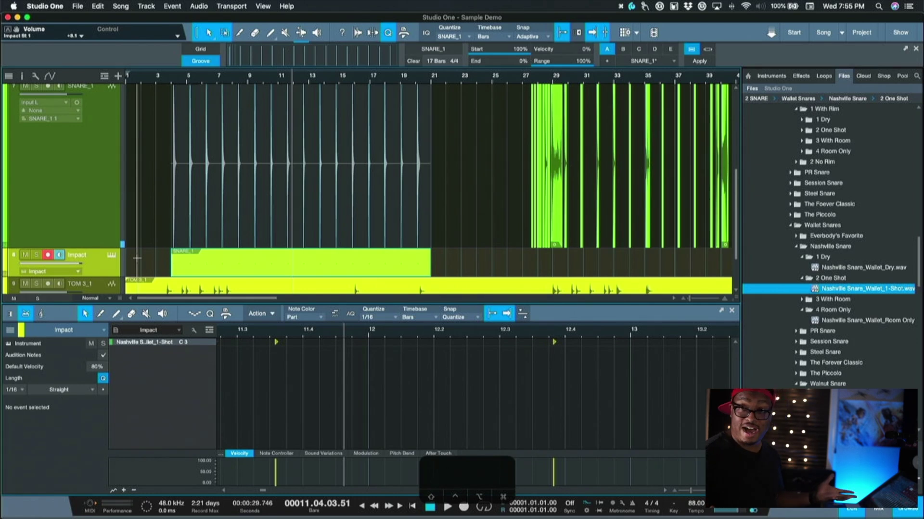
{"action": "scroll", "coordinate": [232, 212], "scroll_direction": "down", "scroll_amount": 2}
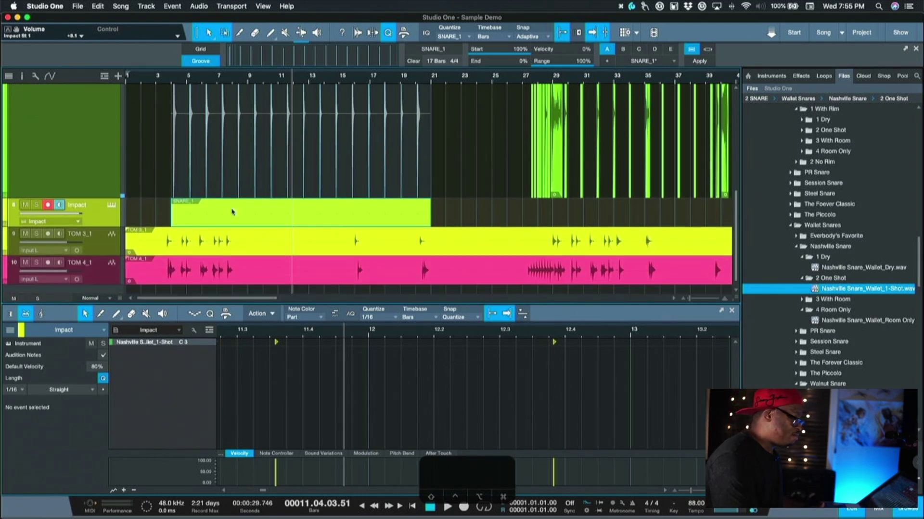
{"action": "scroll", "coordinate": [262, 216], "scroll_direction": "up", "scroll_amount": 1}
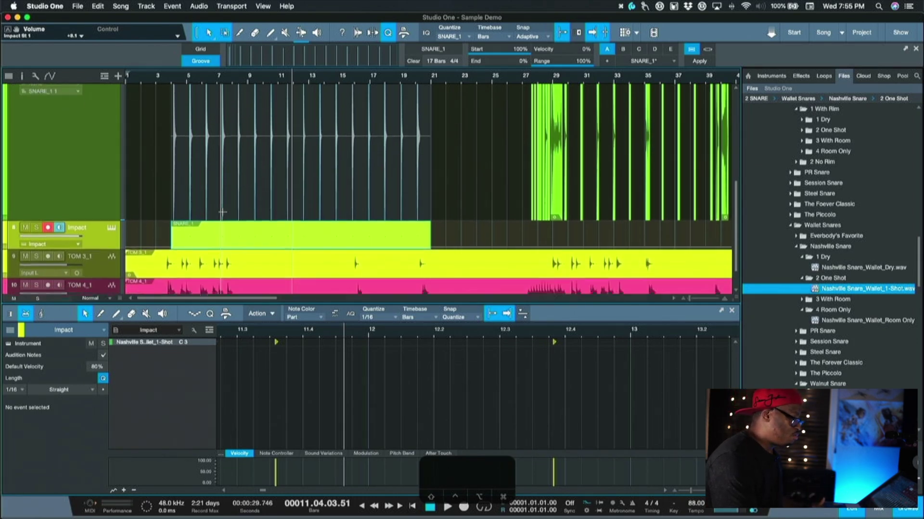
{"action": "key", "text": "e"}
{"action": "key", "text": "e"}
{"action": "key", "text": "e"}
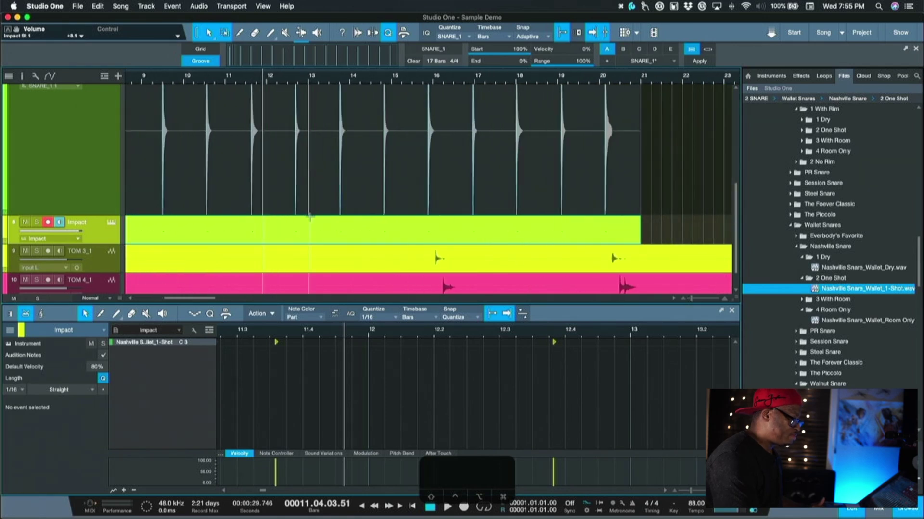
{"action": "key", "text": "w"}
{"action": "key", "text": "w"}
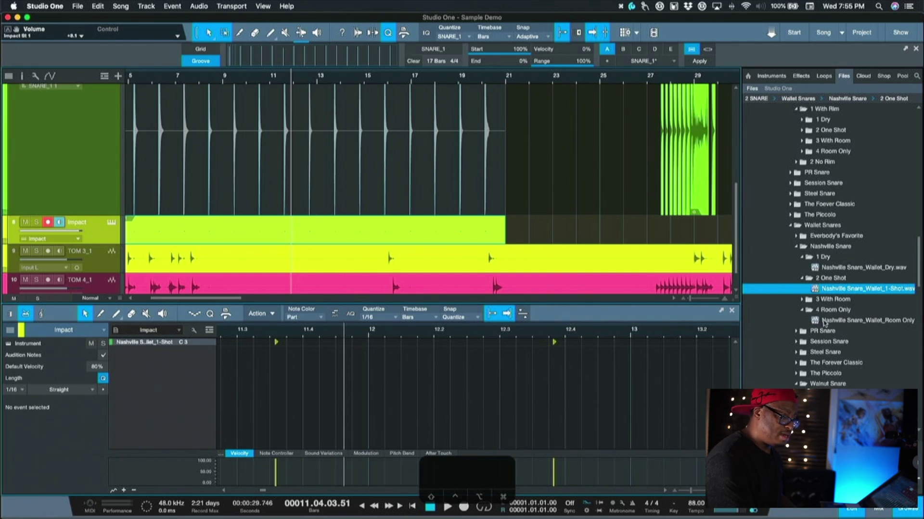
- Browse the 3 With Room snare samples and make a complete duplicate of the Impact track
{"action": "double_click", "coordinate": [810, 302]}
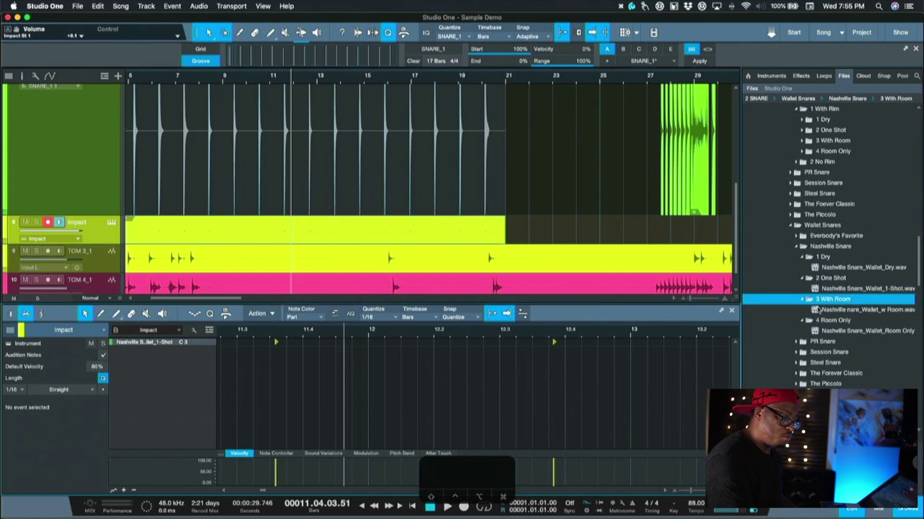
{"action": "left_click", "coordinate": [820, 310]}
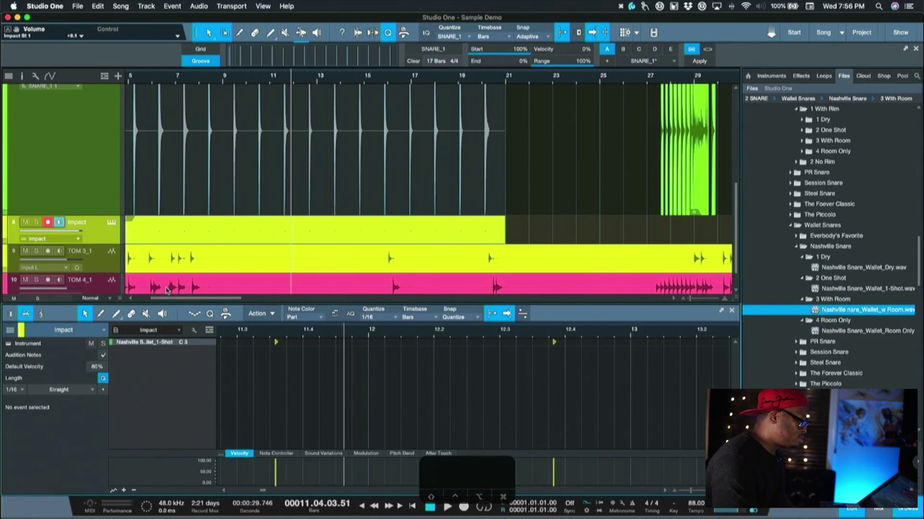
{"action": "right_click", "coordinate": [107, 227]}
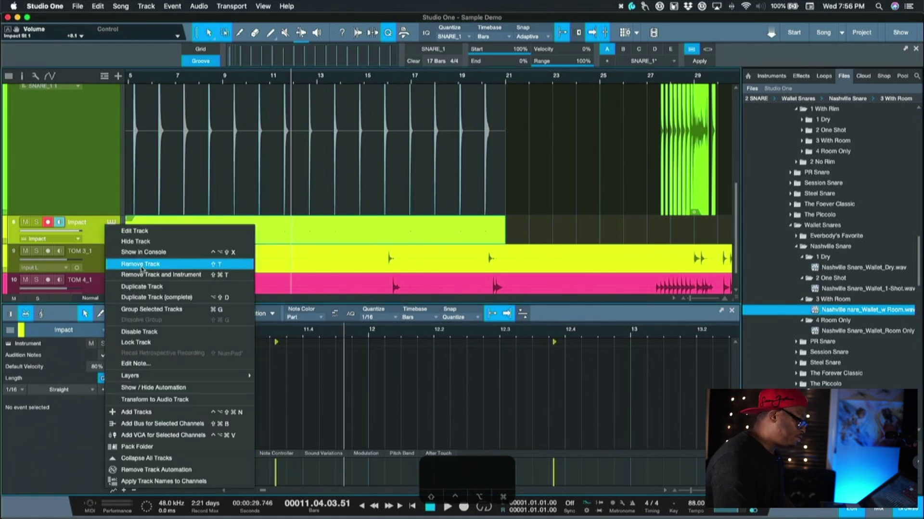
{"action": "left_click", "coordinate": [148, 298]}
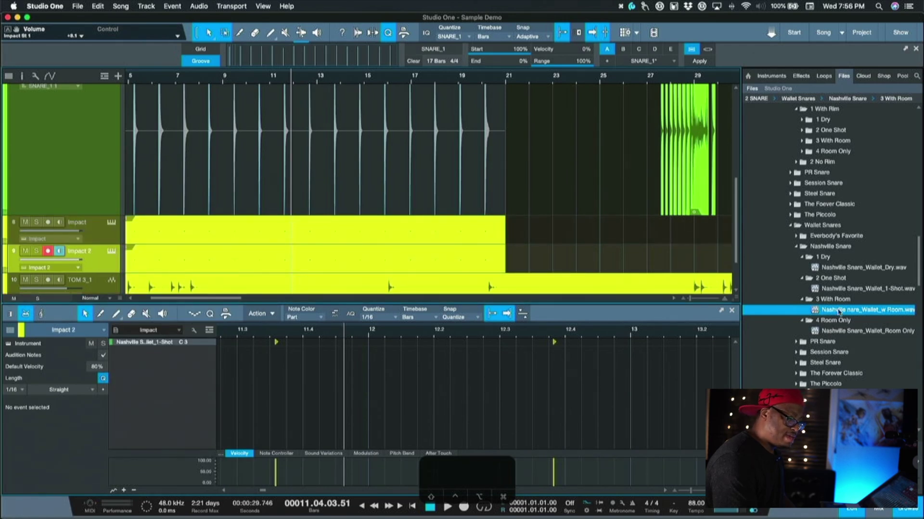
- Select the Nashville Snare_Wallet_Room Only sample and open Impact 2's Impact XT instrument
{"action": "left_click", "coordinate": [847, 332]}
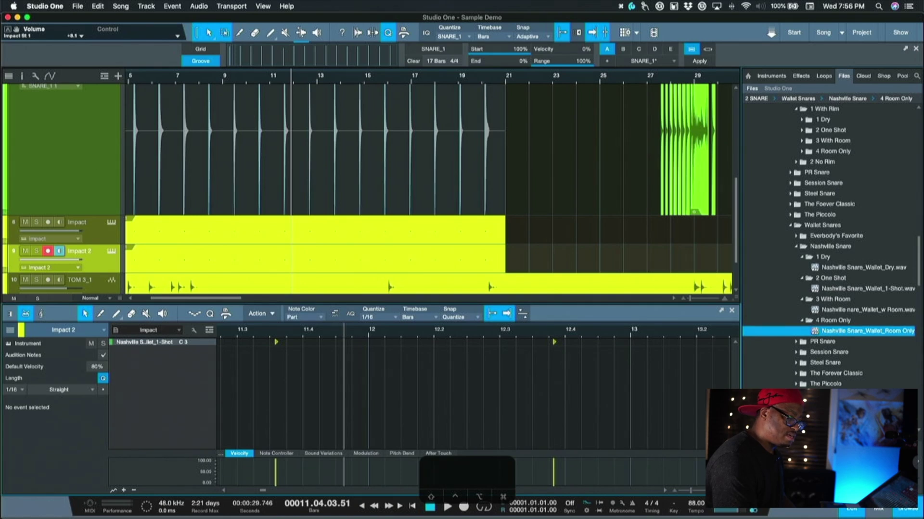
{"action": "left_click_drag", "start_coordinate": [643, 305], "coordinate": [642, 305]}
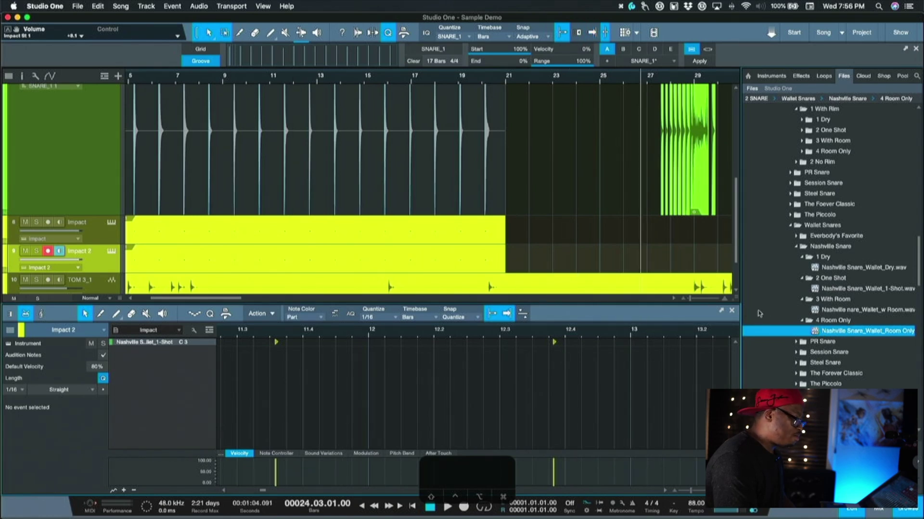
{"action": "left_click", "coordinate": [111, 251]}
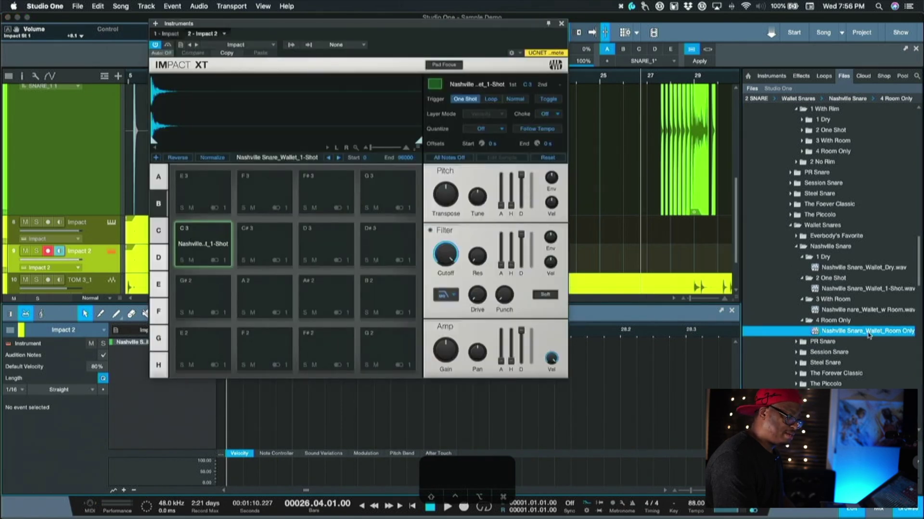
- Replace pad C3's sample with Nashville Snare_Wallet_Room Only and close Impact XT
{"action": "left_click_drag", "start_coordinate": [868, 335], "coordinate": [193, 245]}
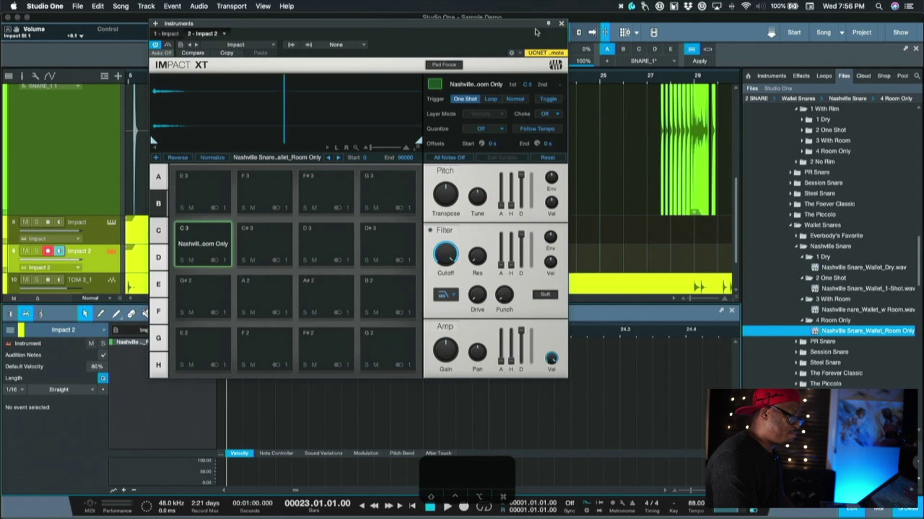
{"action": "left_click", "coordinate": [561, 24]}
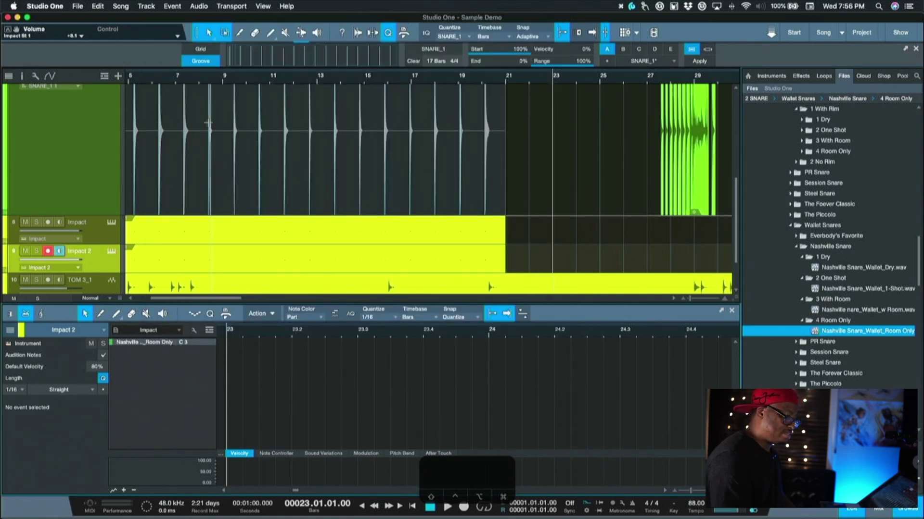
- Audition the layered snares while raising Impact 2's volume to about +6.1 dB
{"action": "key", "text": "space"}
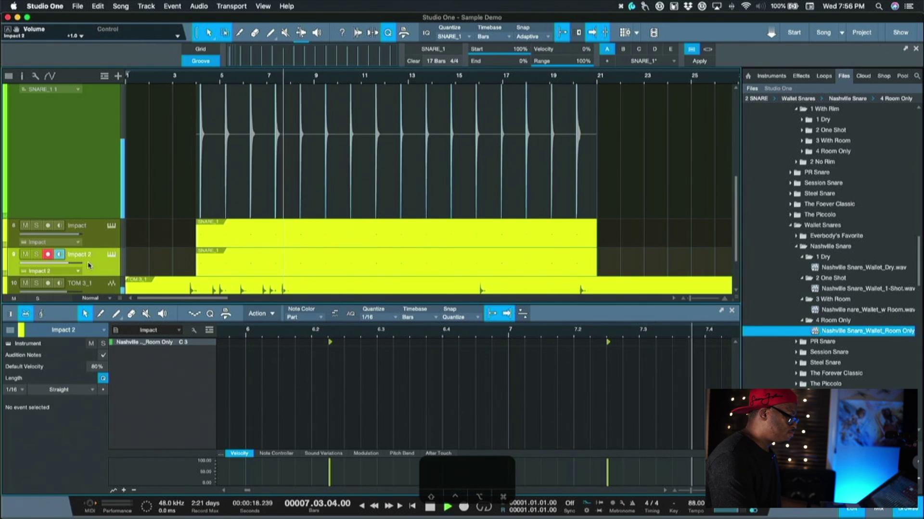
{"action": "scroll", "coordinate": [259, 231], "scroll_direction": "up", "scroll_amount": 5}
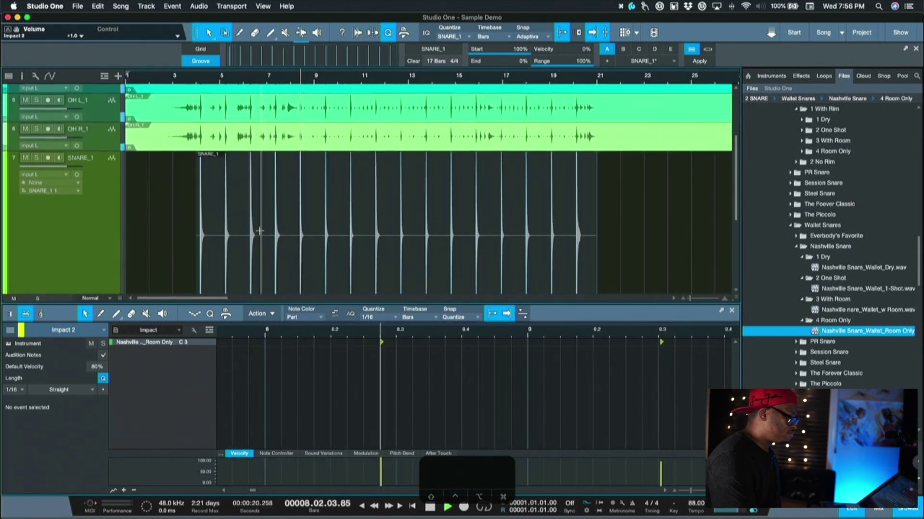
{"action": "scroll", "coordinate": [260, 231], "scroll_direction": "down", "scroll_amount": 4}
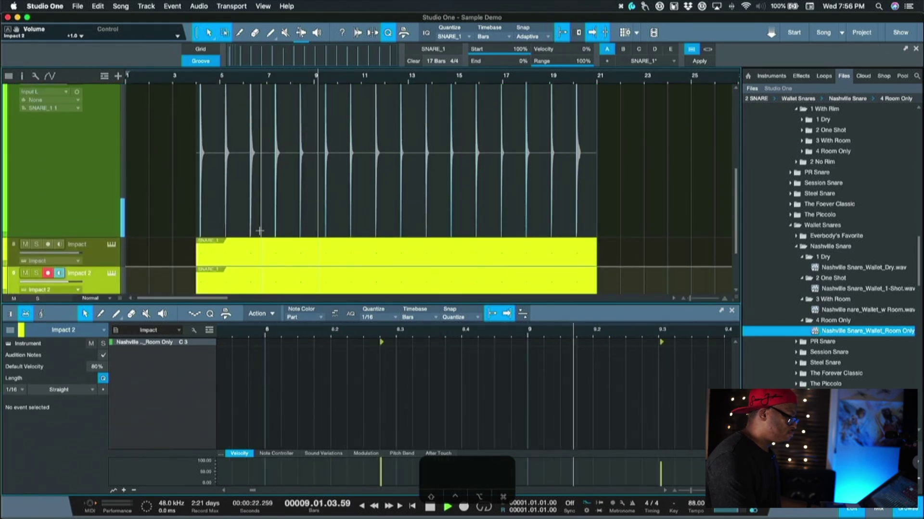
{"action": "scroll", "coordinate": [54, 250], "scroll_direction": "down", "scroll_amount": 1}
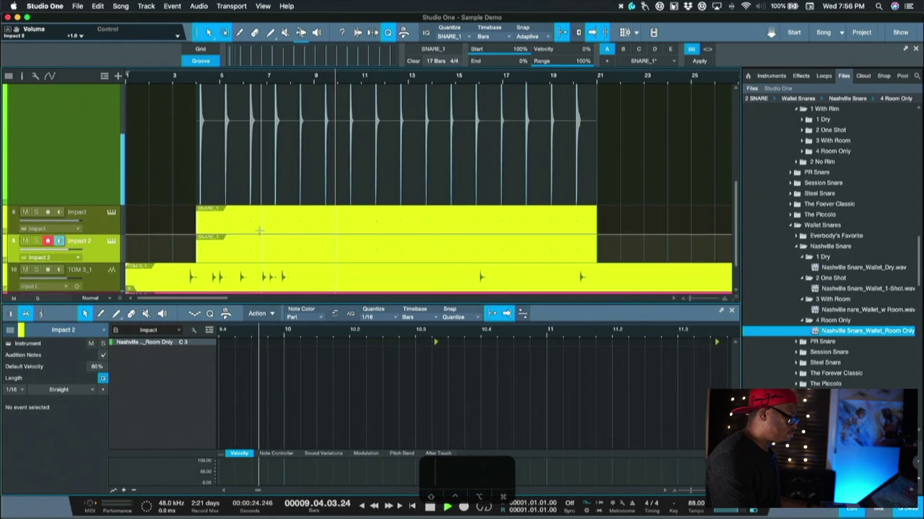
{"action": "left_click_drag", "start_coordinate": [54, 250], "coordinate": [58, 224]}
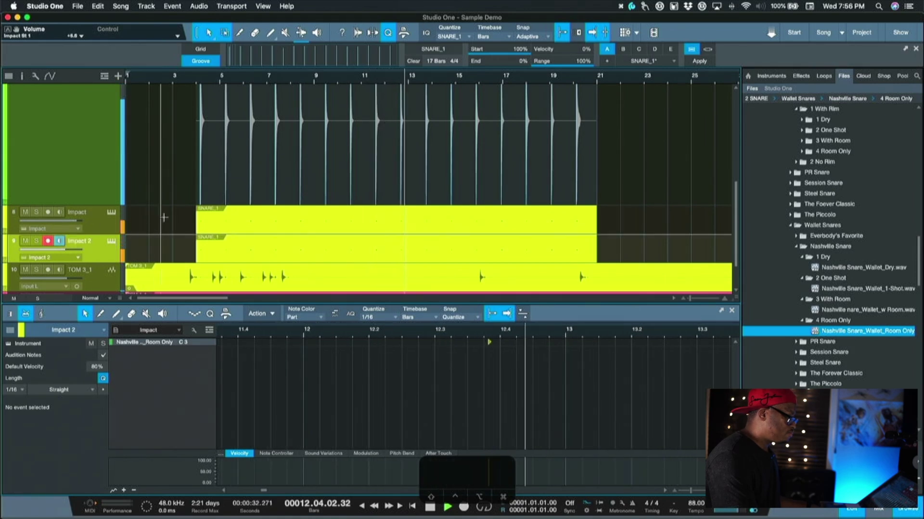
{"action": "key", "text": "space"}
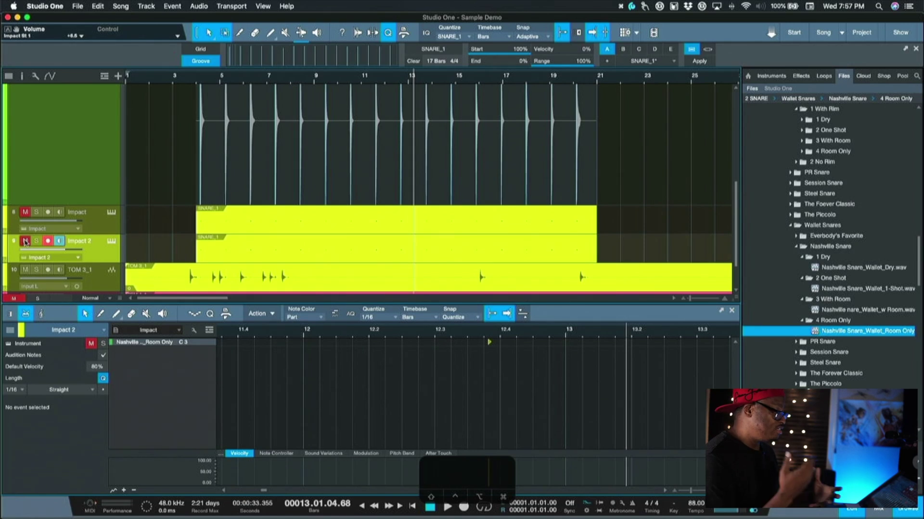
- Play the song, unmute Impact and Impact 2, and lower Impact 2 to +2.9 dB
{"action": "scroll", "coordinate": [249, 145], "scroll_direction": "up", "scroll_amount": 3}
{"action": "key", "text": "space"}
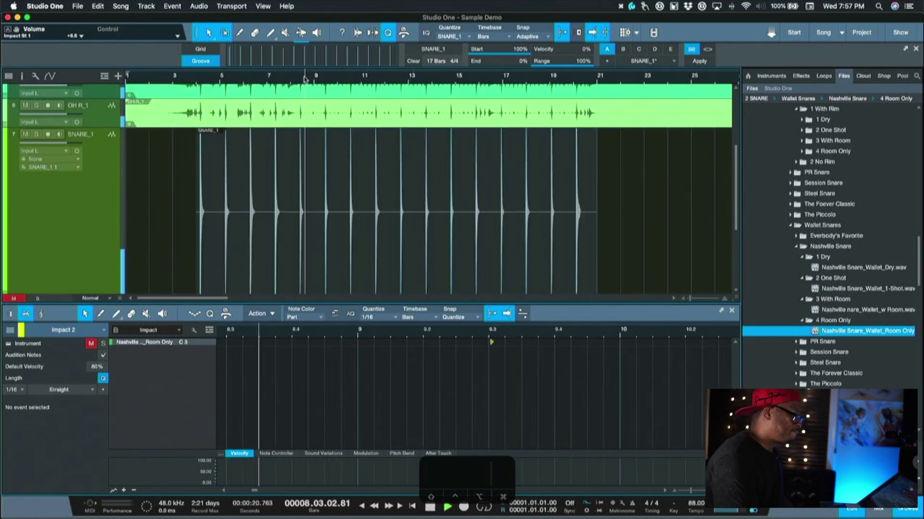
{"action": "scroll", "coordinate": [251, 107], "scroll_direction": "down", "scroll_amount": 5}
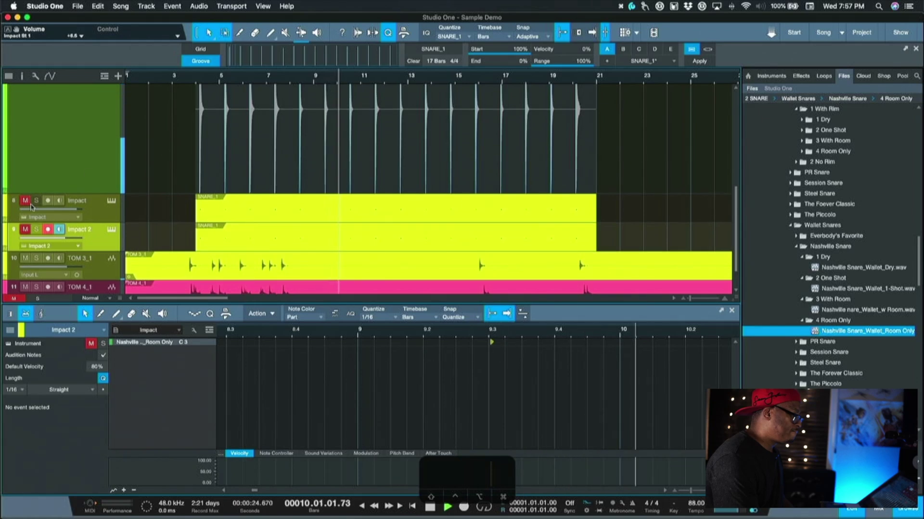
{"action": "left_click", "coordinate": [25, 201]}
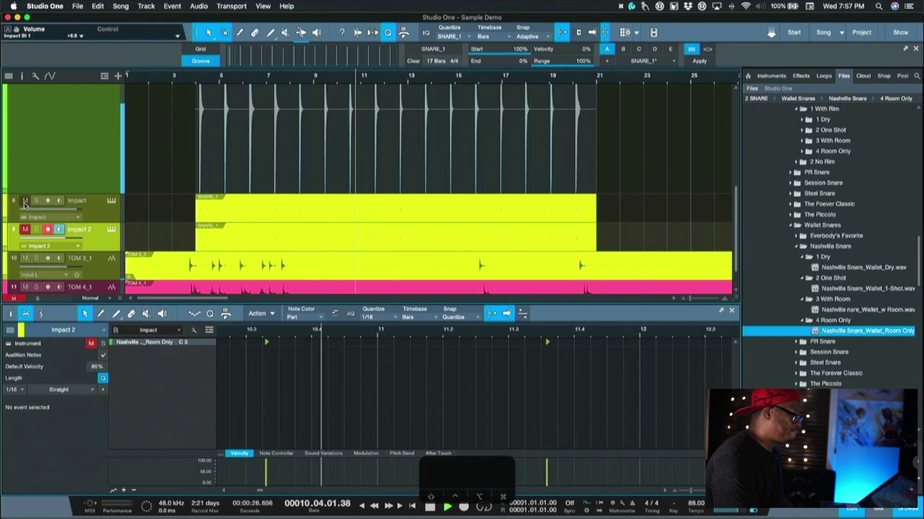
{"action": "left_click", "coordinate": [24, 230]}
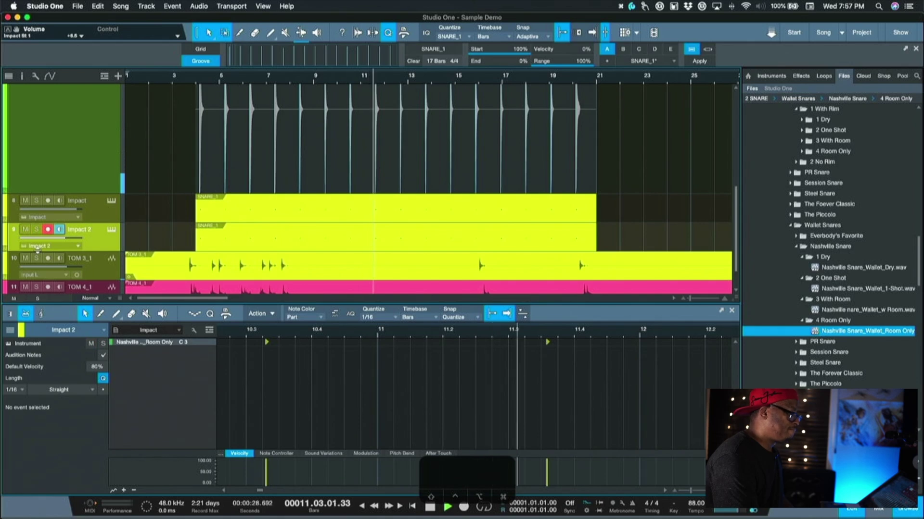
{"action": "left_click_drag", "start_coordinate": [38, 237], "coordinate": [64, 223]}
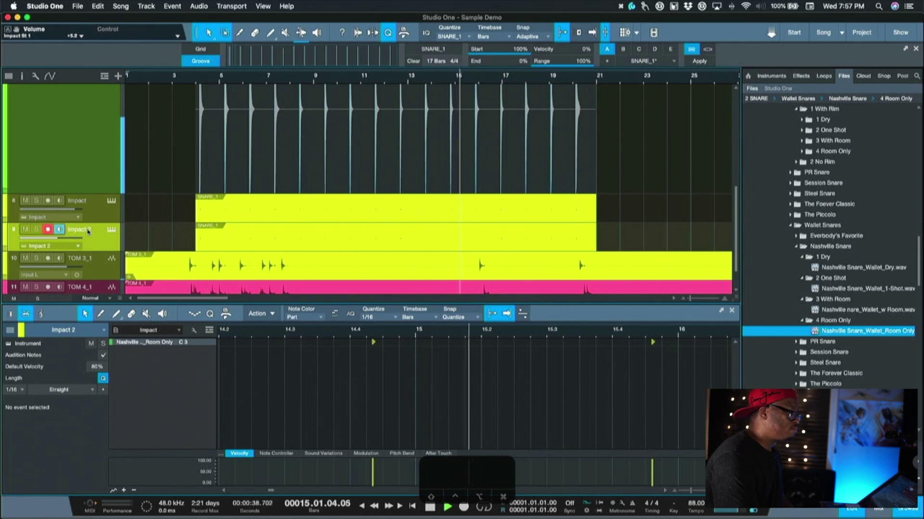
- Mute both Impact tracks to compare, then unmute them again
{"action": "left_click", "coordinate": [25, 200]}
{"action": "left_click", "coordinate": [25, 230]}
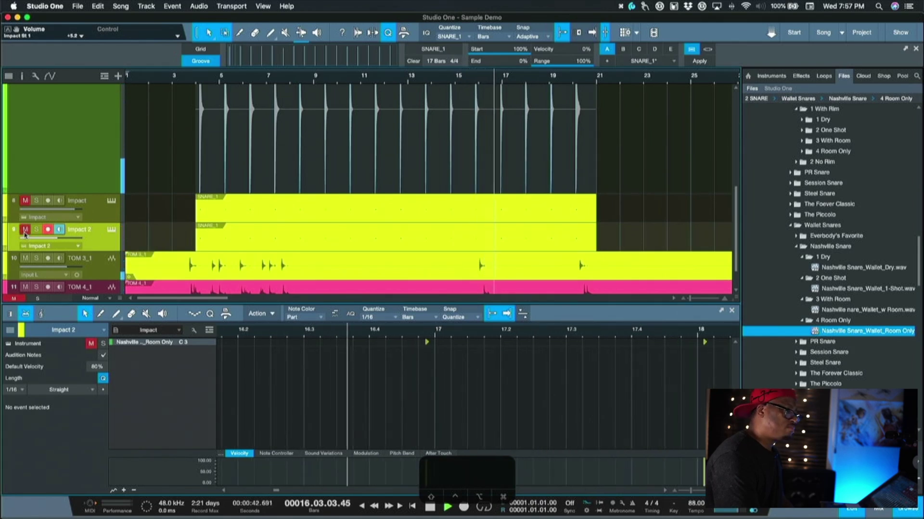
{"action": "left_click", "coordinate": [25, 230]}
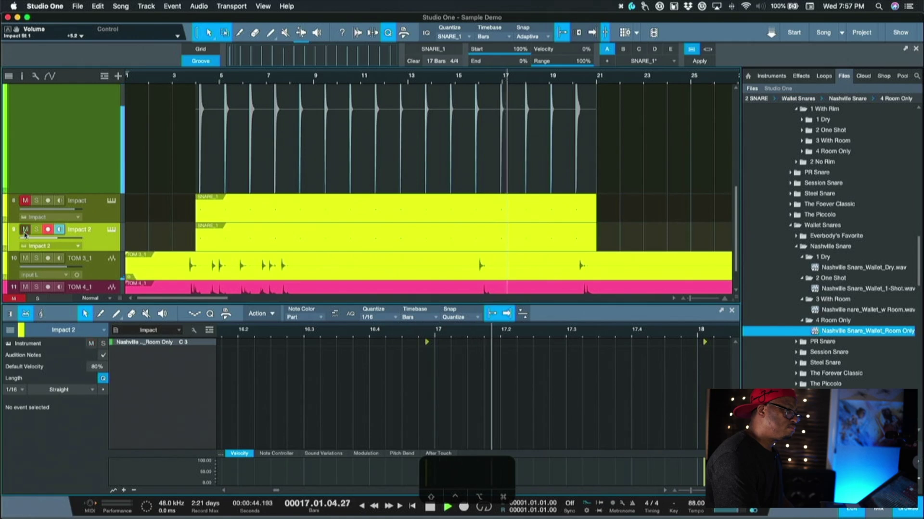
{"action": "left_click", "coordinate": [25, 201]}
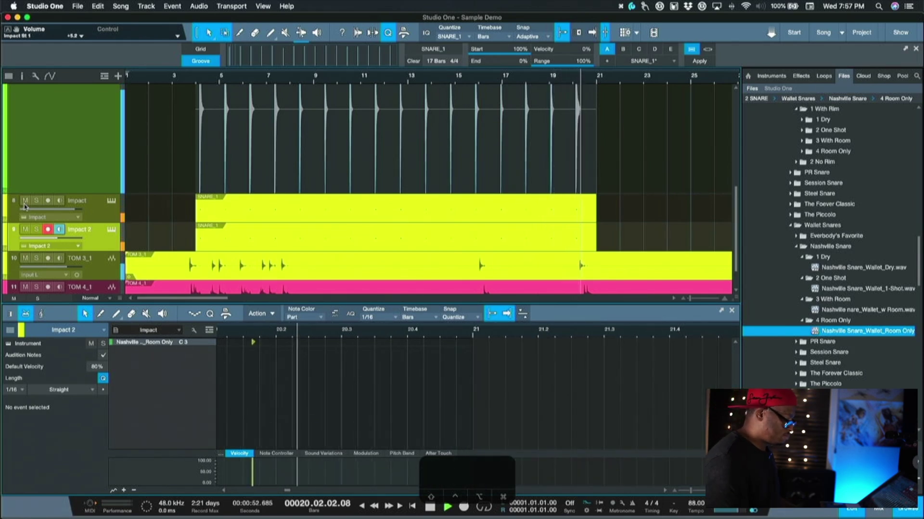
- Stop playback and scroll up to the SNARE_1 and OH tracks
{"action": "key", "text": "space"}
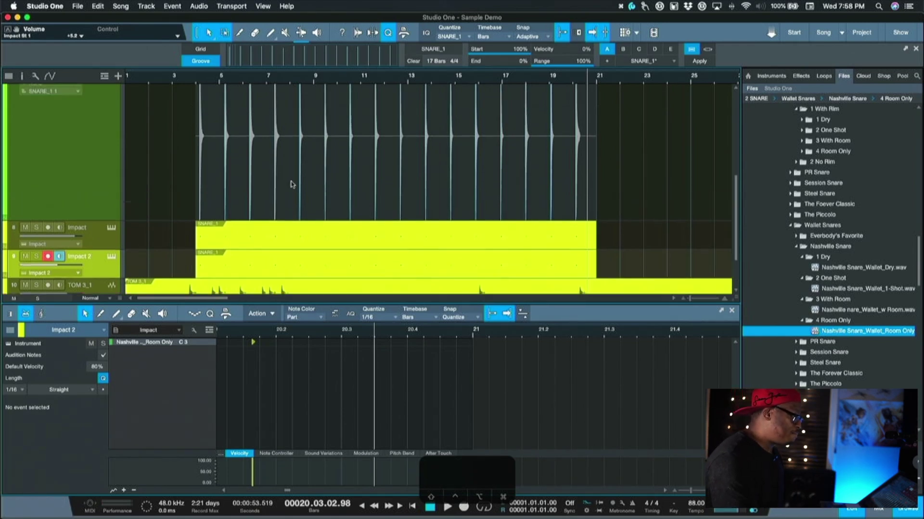
{"action": "scroll", "coordinate": [290, 184], "scroll_direction": "up", "scroll_amount": 5}
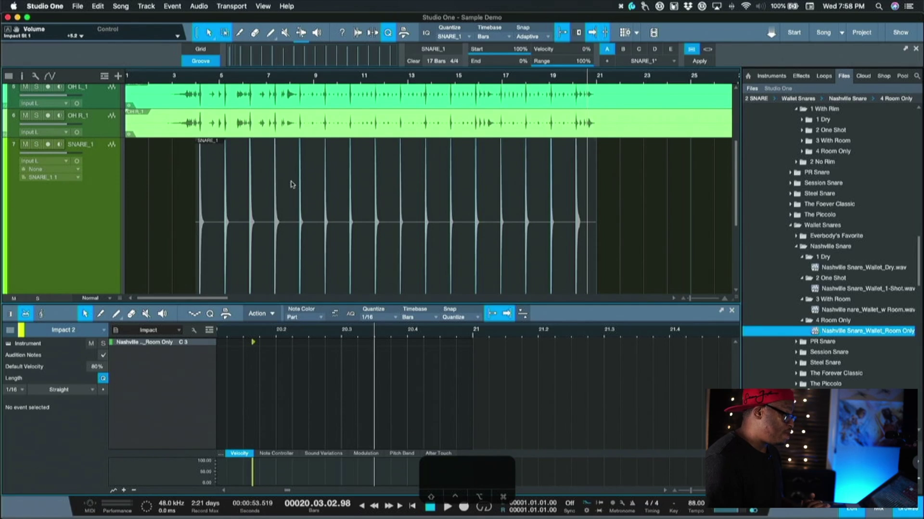